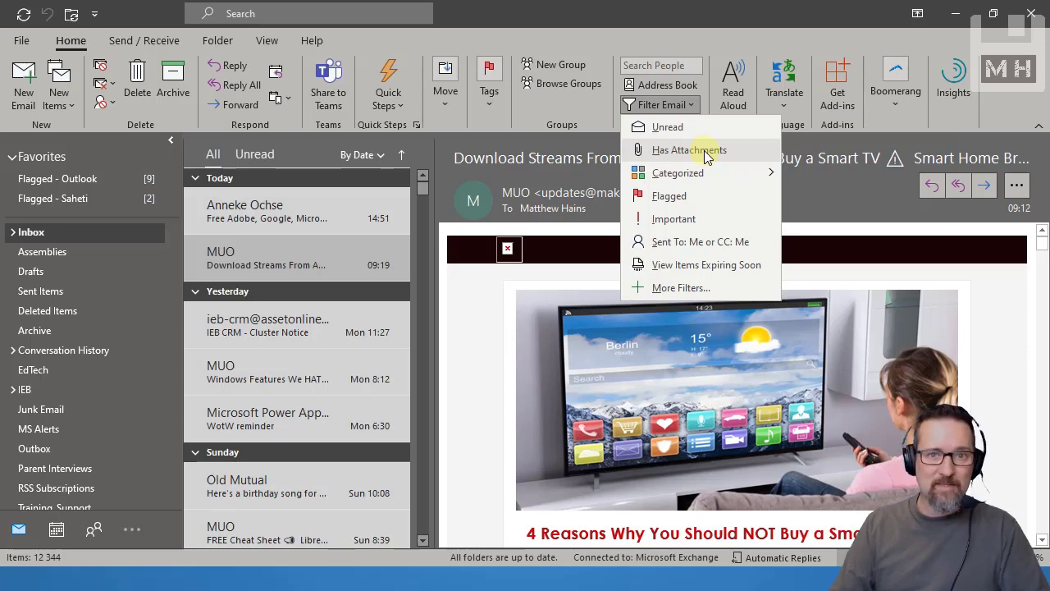
Filter the mailbox to show only unread mail, and clear the filter again.
mouse_move(710, 178)
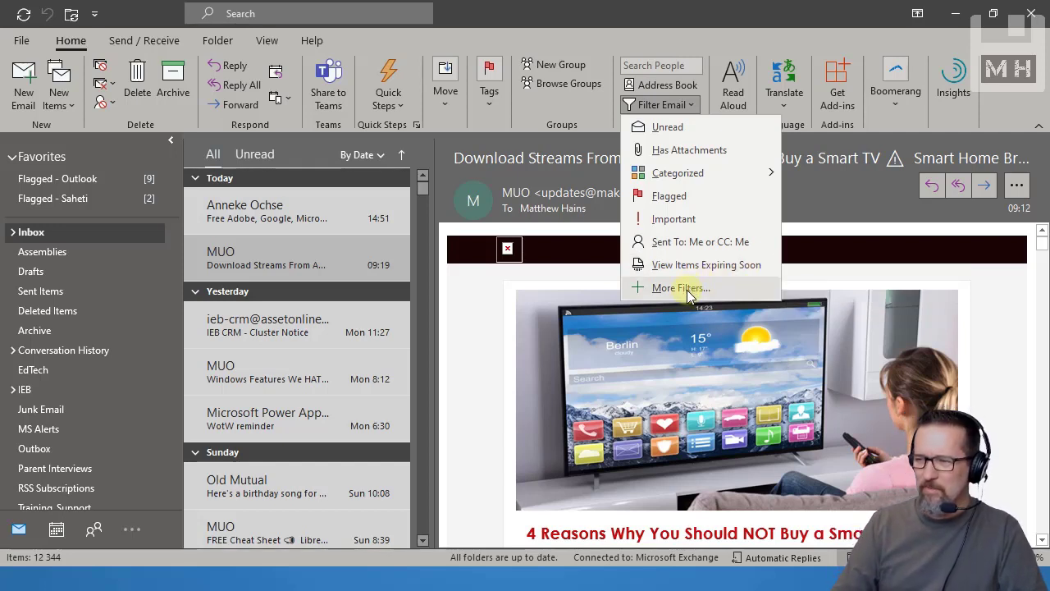
left_click(684, 128)
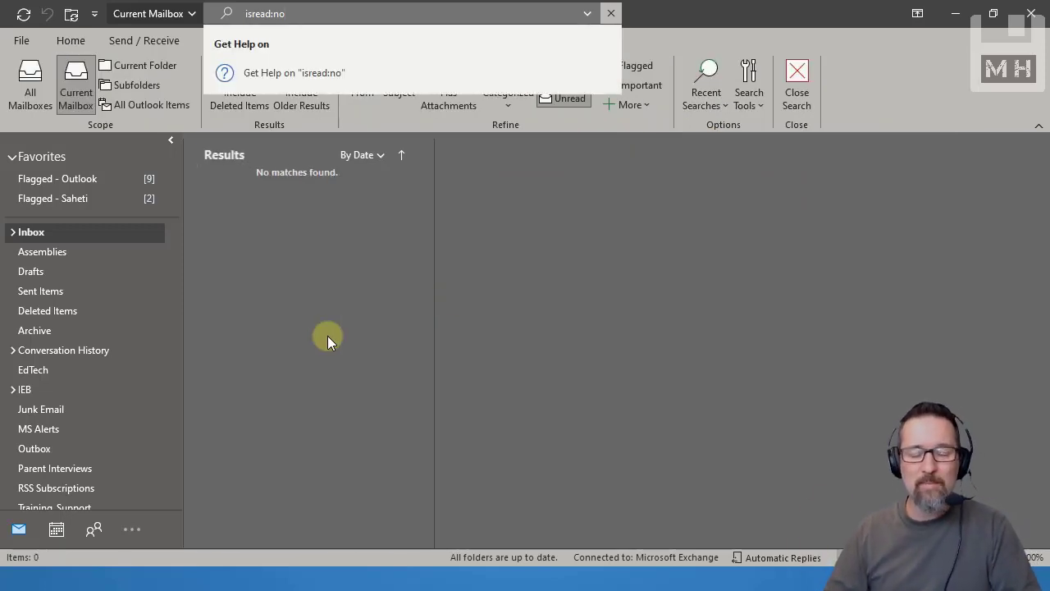
left_click(611, 13)
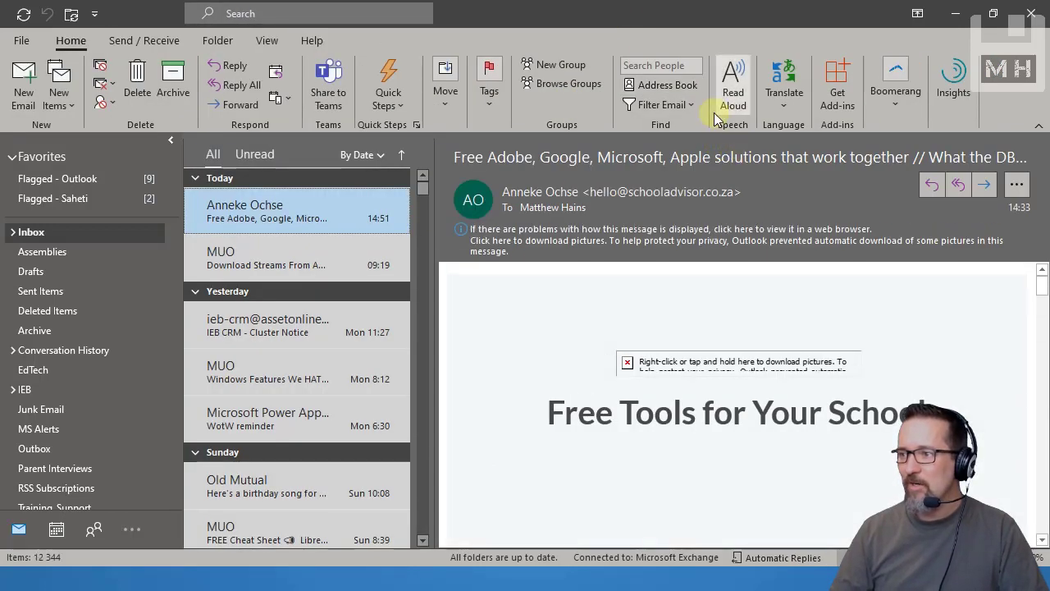
Filter the mailbox to show only flagged mail, and close the filtered results.
left_click(684, 105)
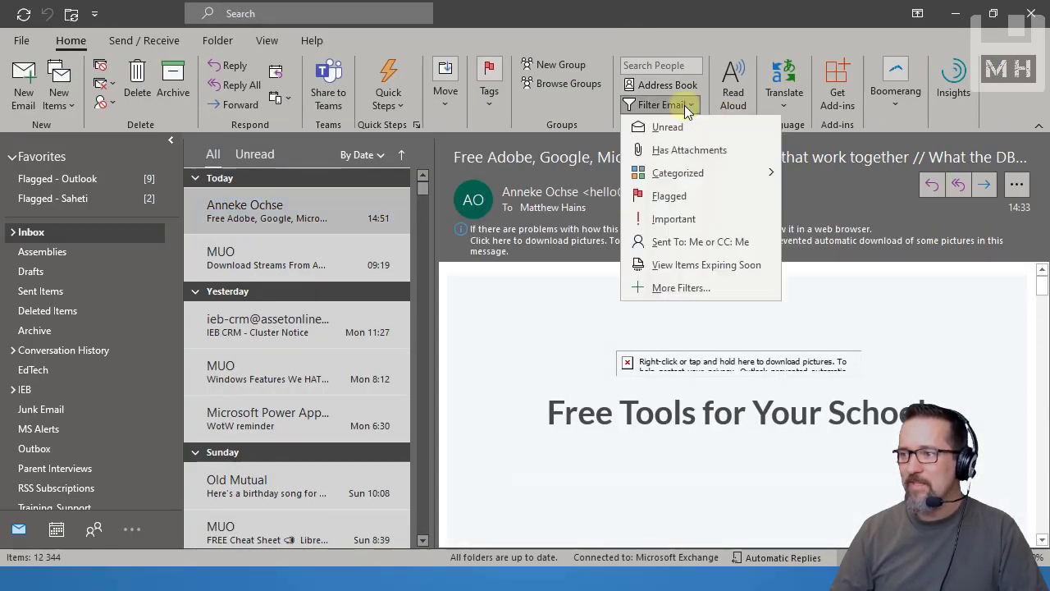
left_click(690, 195)
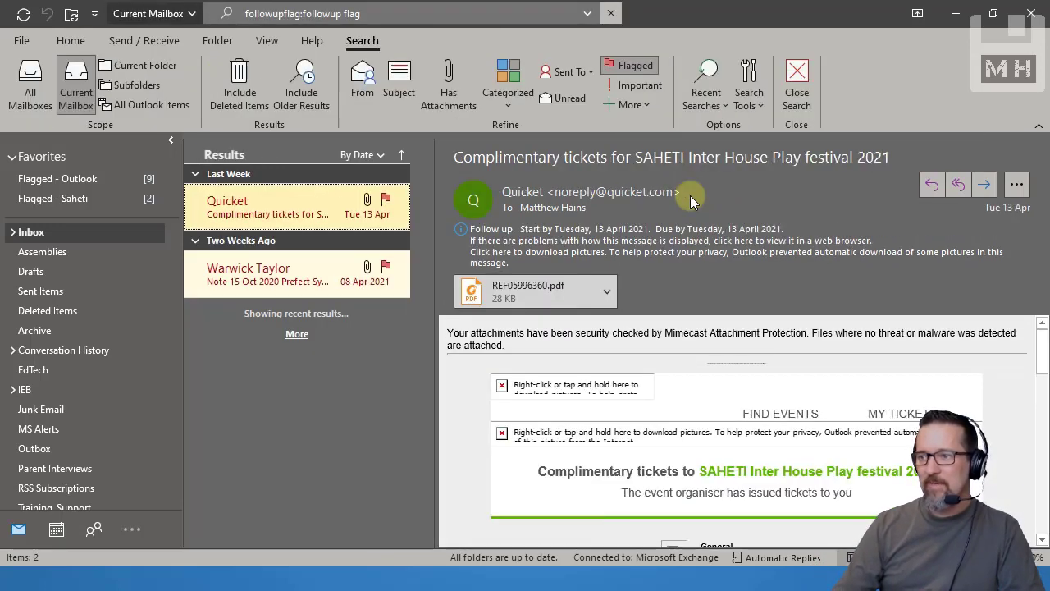
left_click(621, 72)
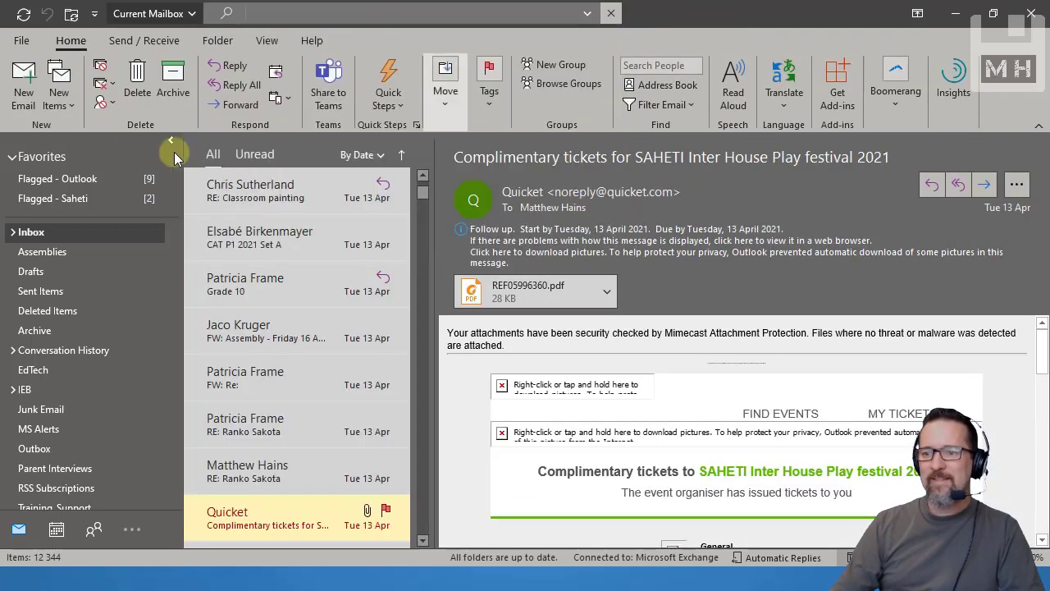
Return to the start of the Inbox message list and select the newest message under Today.
left_click(44, 230)
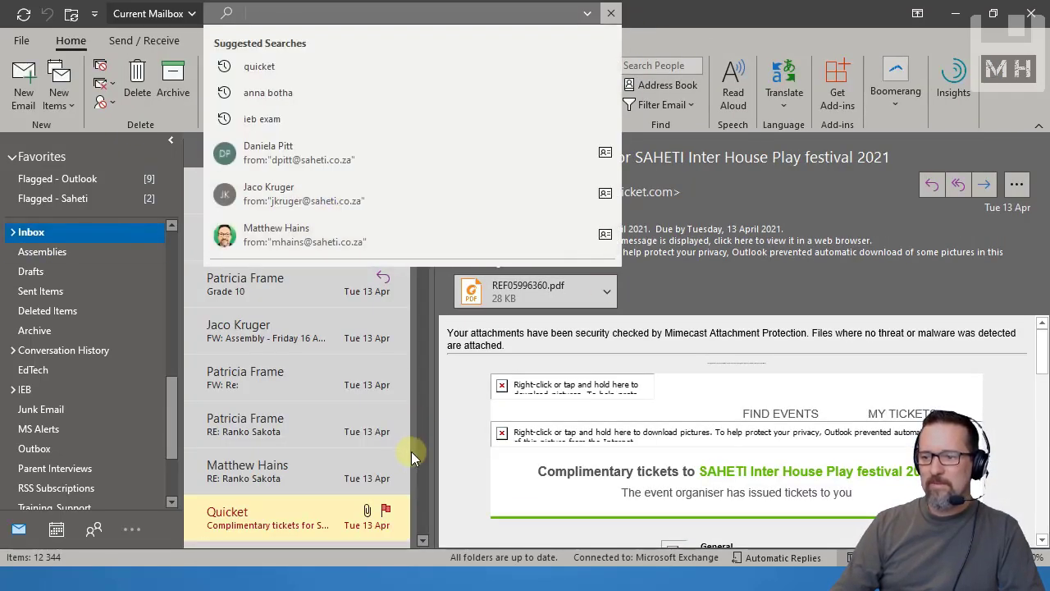
left_click(418, 530)
left_click_drag(424, 199, 422, 182)
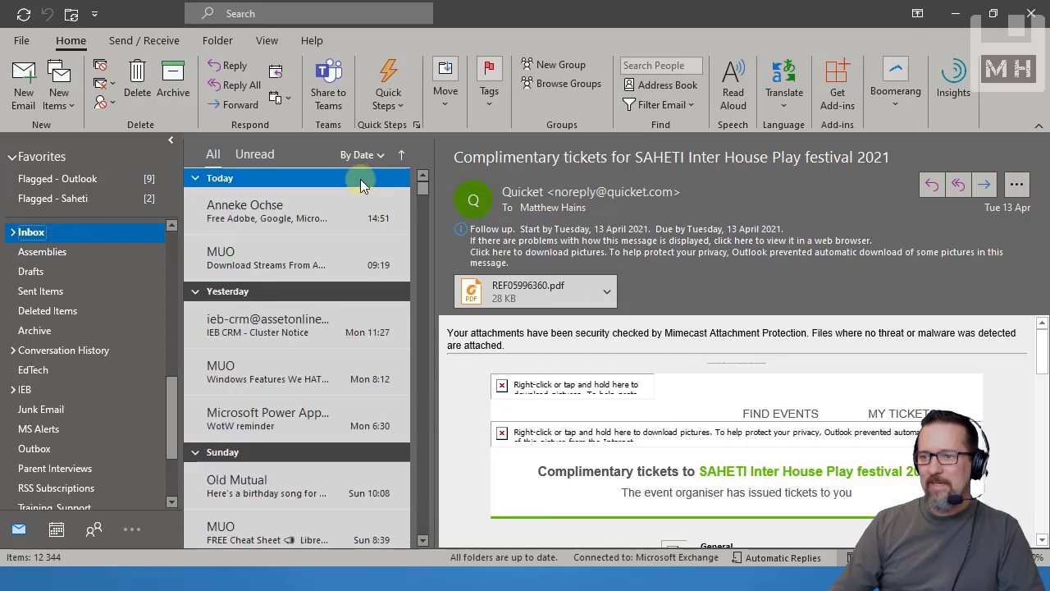
left_click(340, 206)
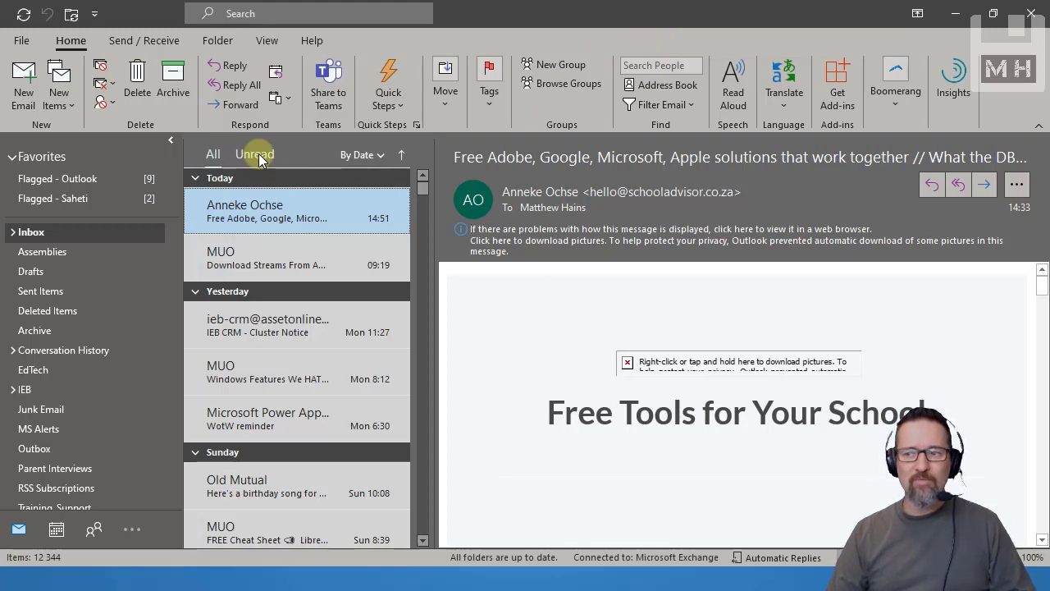
Examine the message list's filter, arrange and sort options and compare them with the Filter Email choices.
left_click(380, 155)
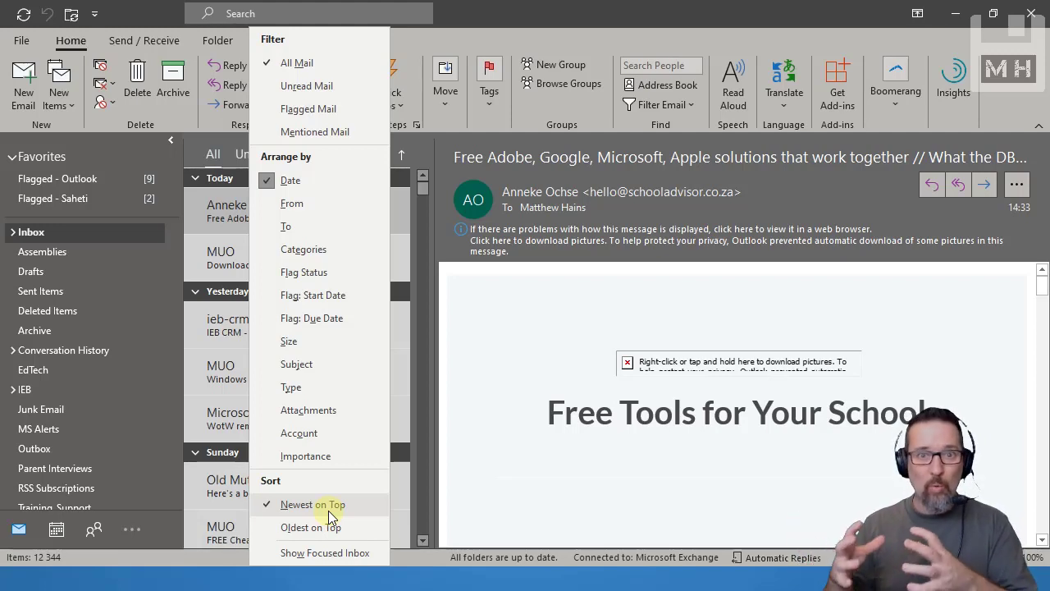
left_click(423, 151)
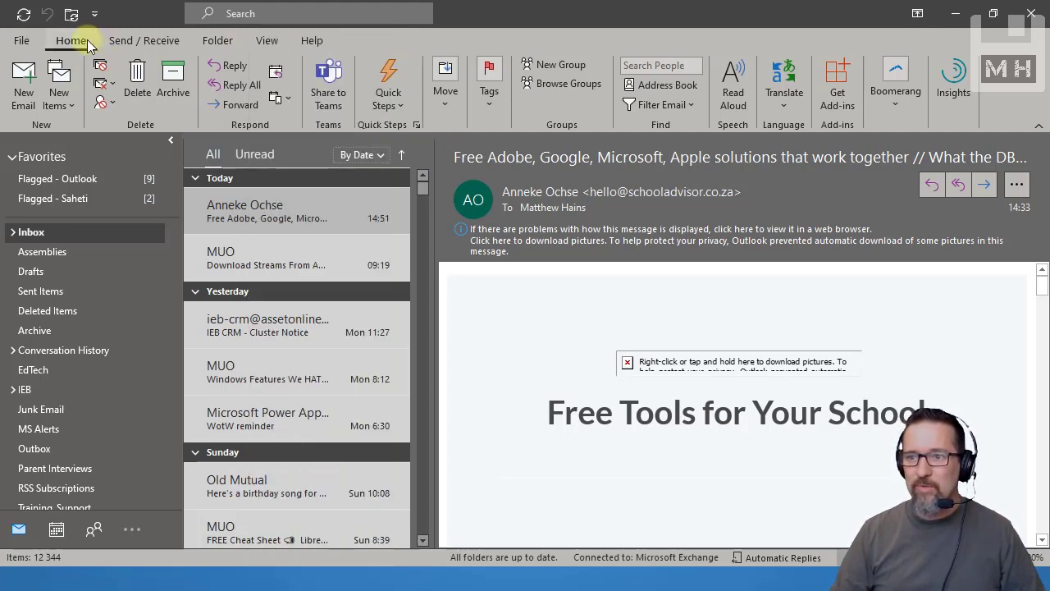
left_click(689, 110)
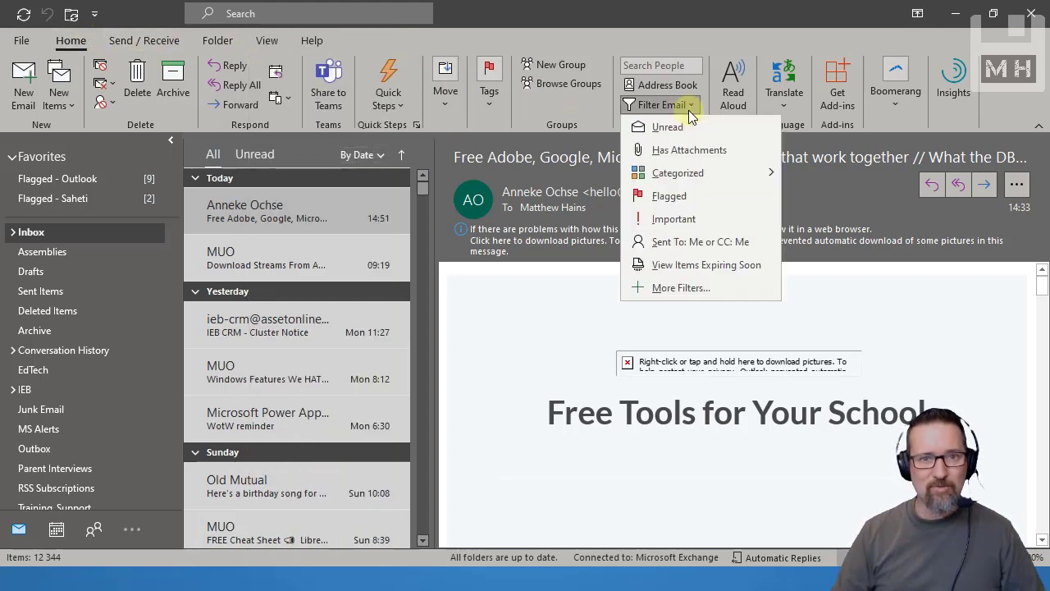
left_click(383, 157)
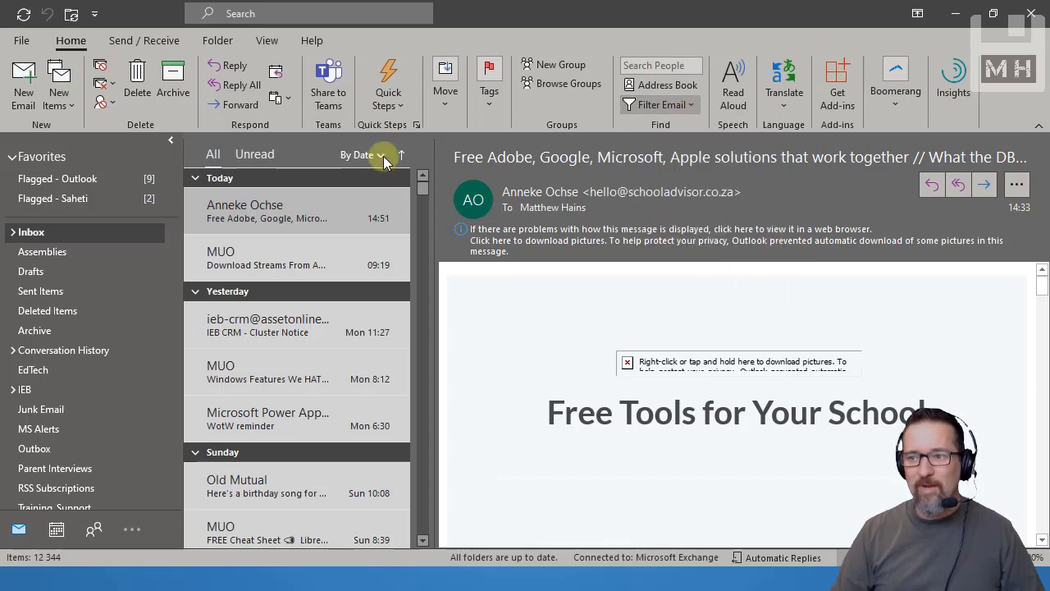
left_click(383, 158)
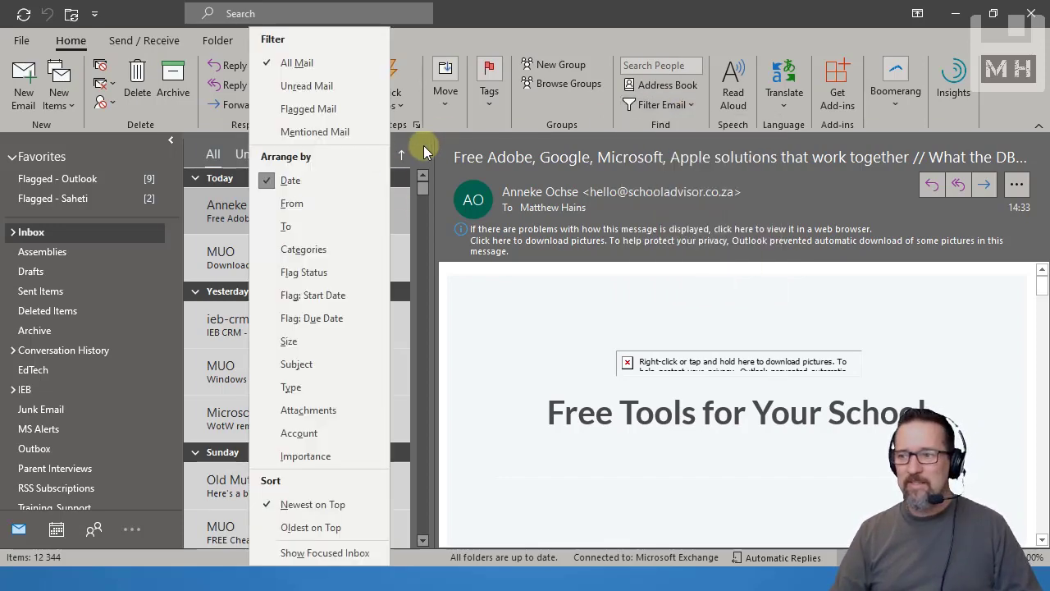
left_click(420, 147)
left_click(379, 156)
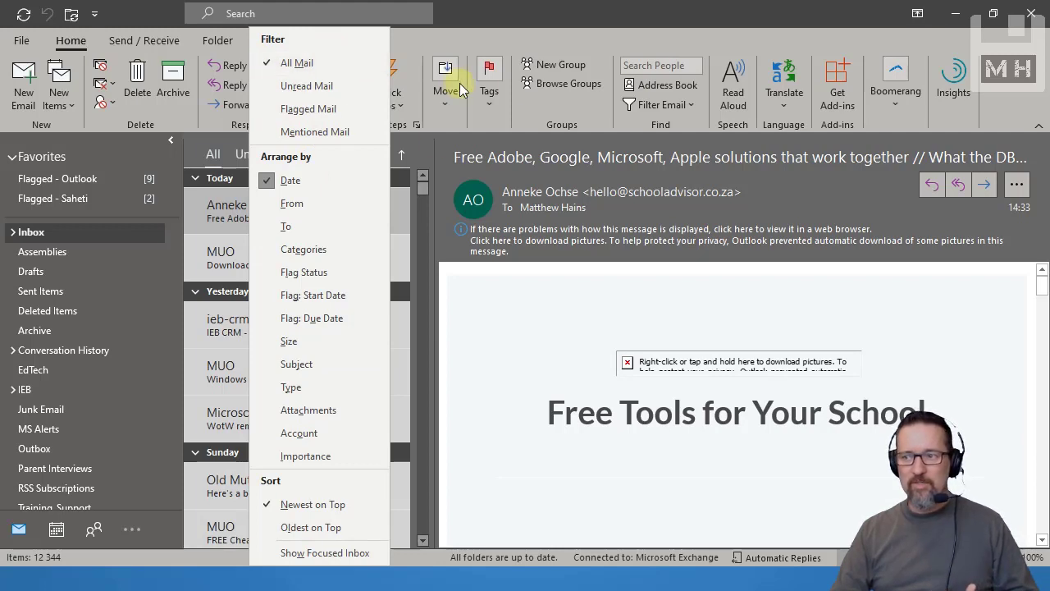
left_click(547, 22)
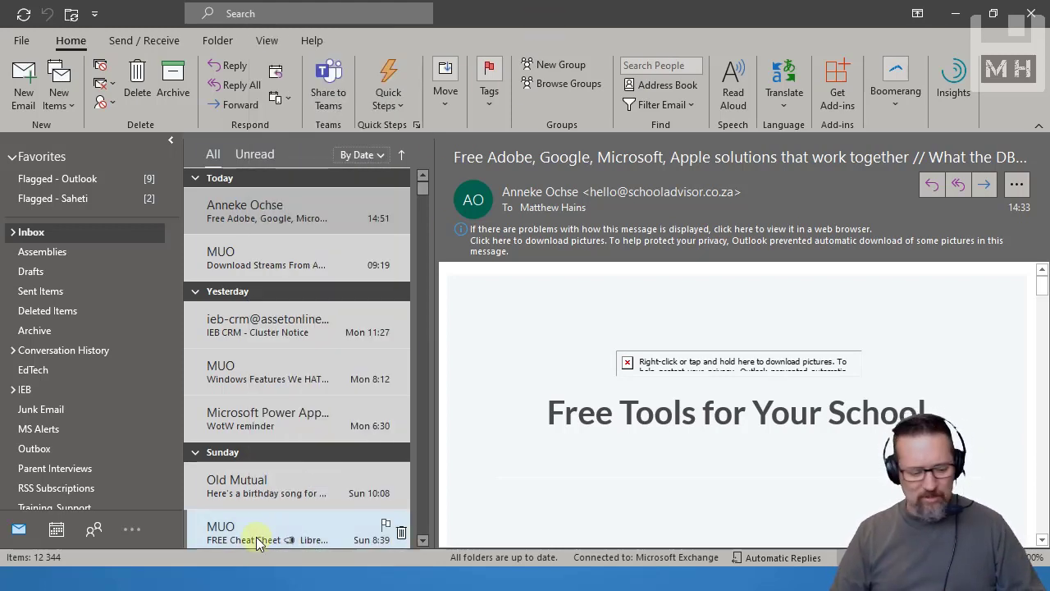
Switch to Gmail in the browser and open the "New Login Detected" message from Kodular.
key("super+Tab")
left_click(220, 333)
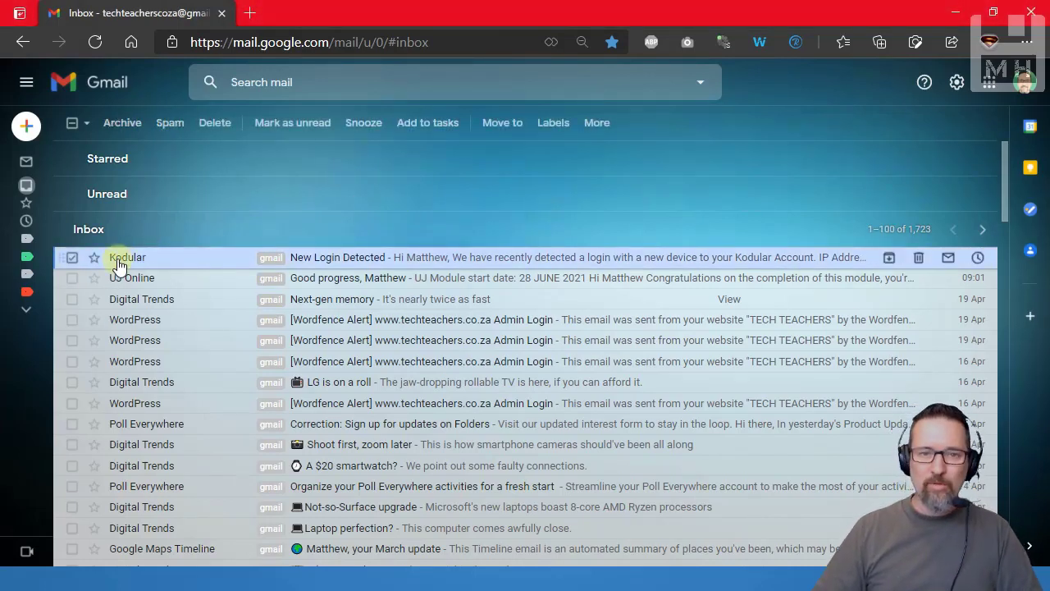
mouse_move(119, 265)
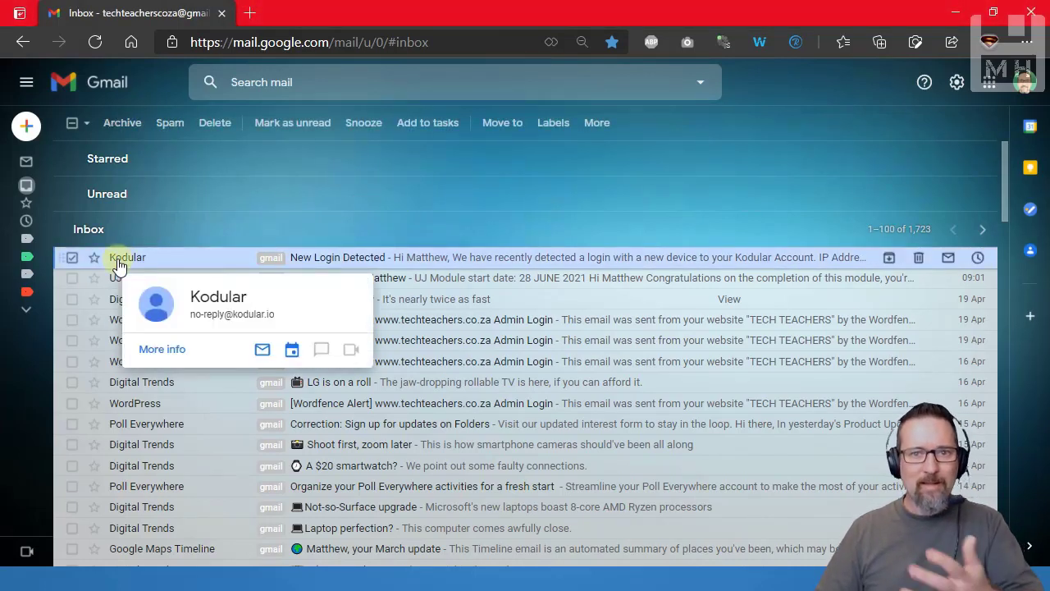
left_click(224, 257)
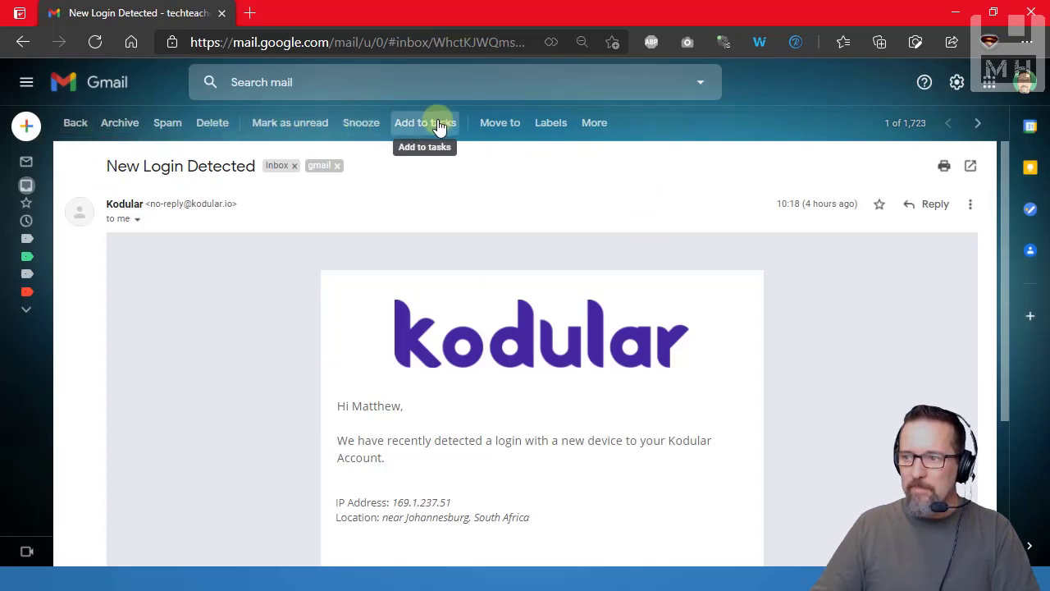
Start a filter for messages like this one, keeping the Kodular sender as its criterion, and continue to the filter actions.
left_click(595, 125)
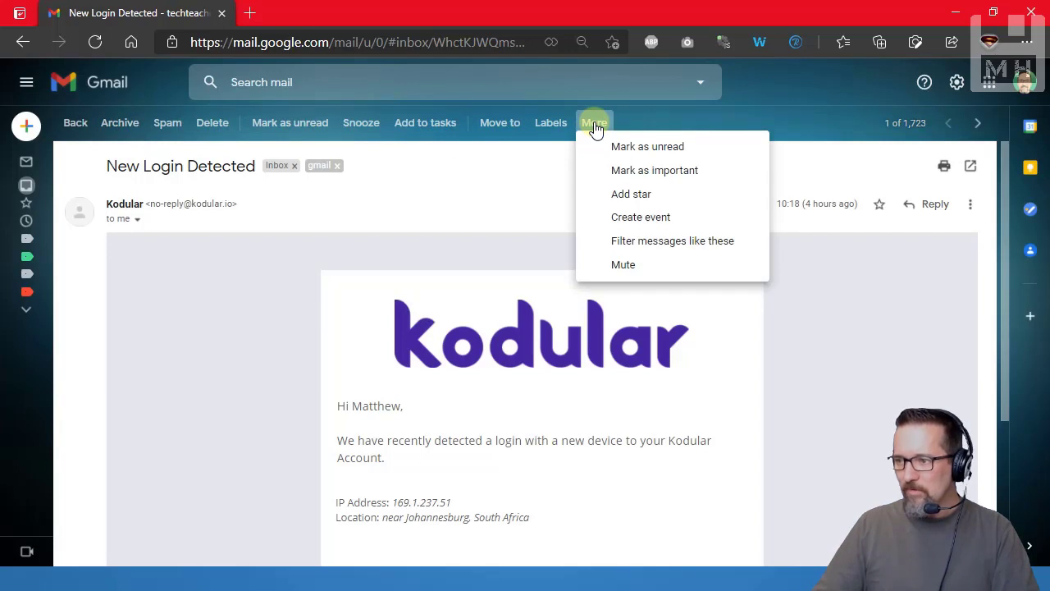
left_click(675, 241)
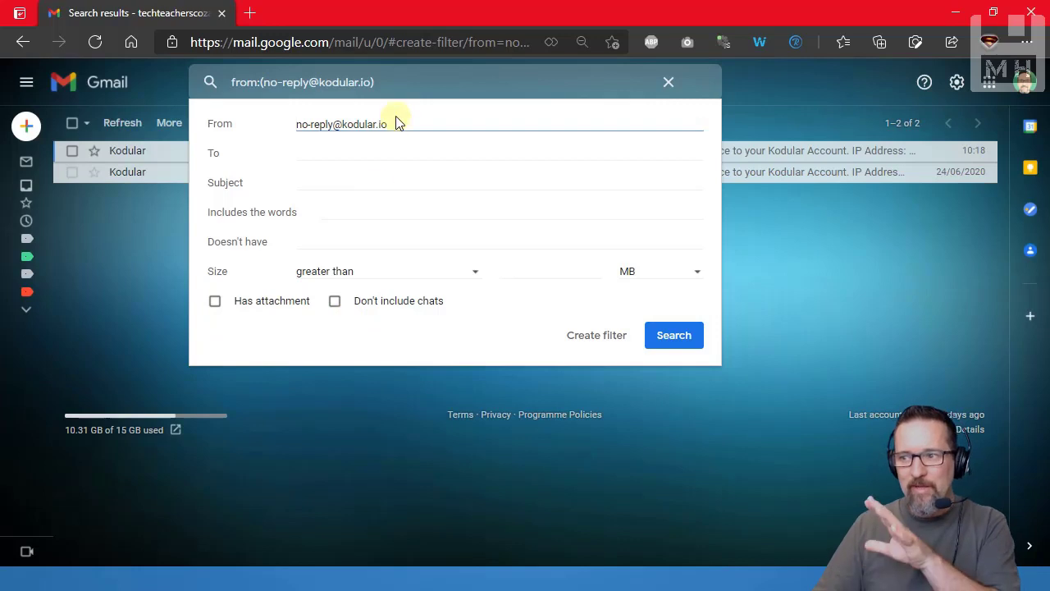
left_click(592, 338)
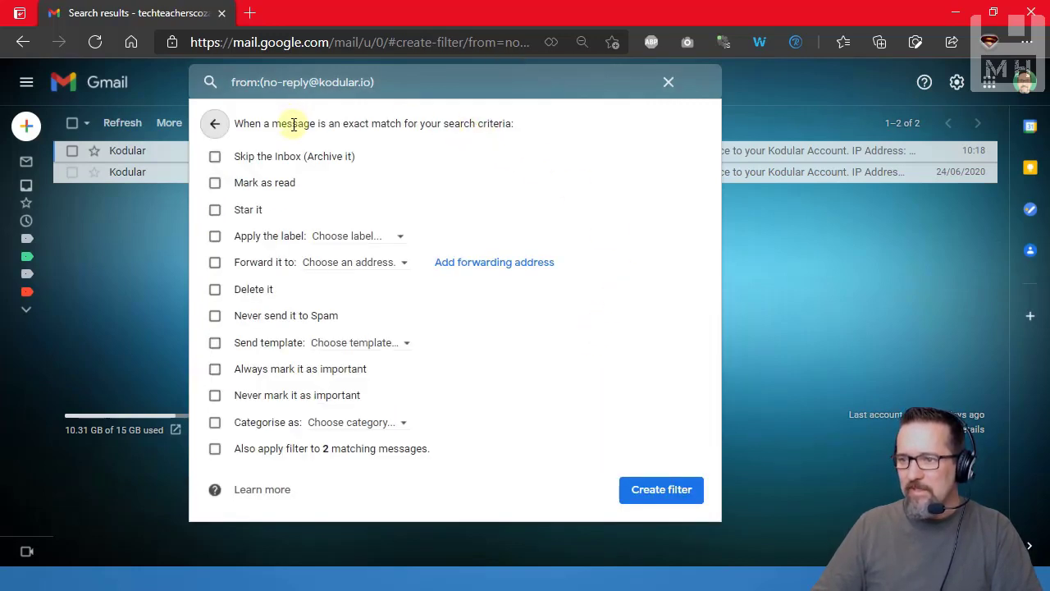
Create the filter so it applies the label Kodular, including to the existing matching messages.
left_click(214, 237)
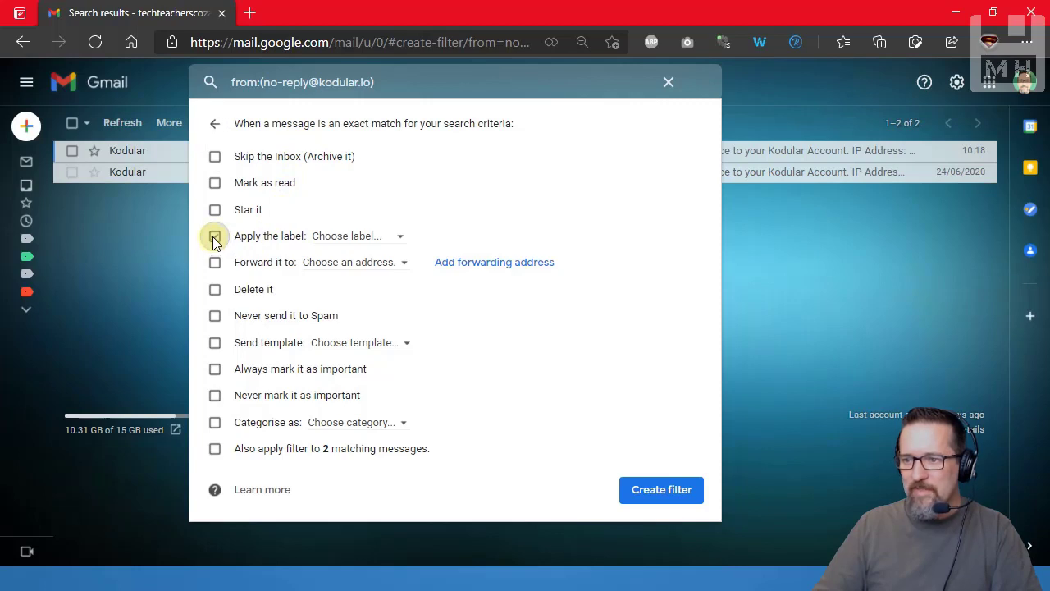
left_click(393, 237)
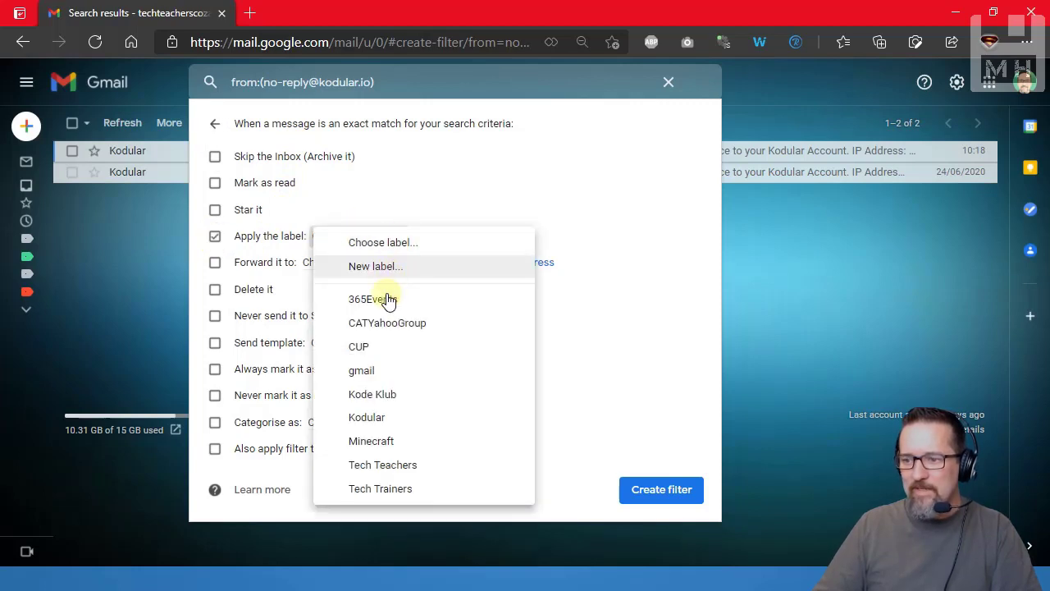
left_click(394, 423)
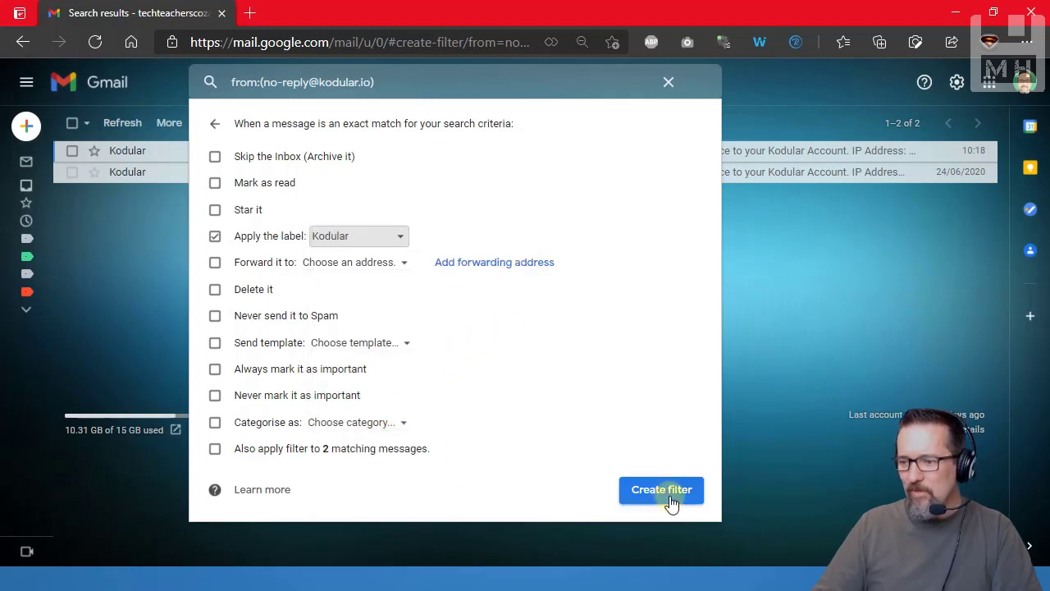
left_click(216, 450)
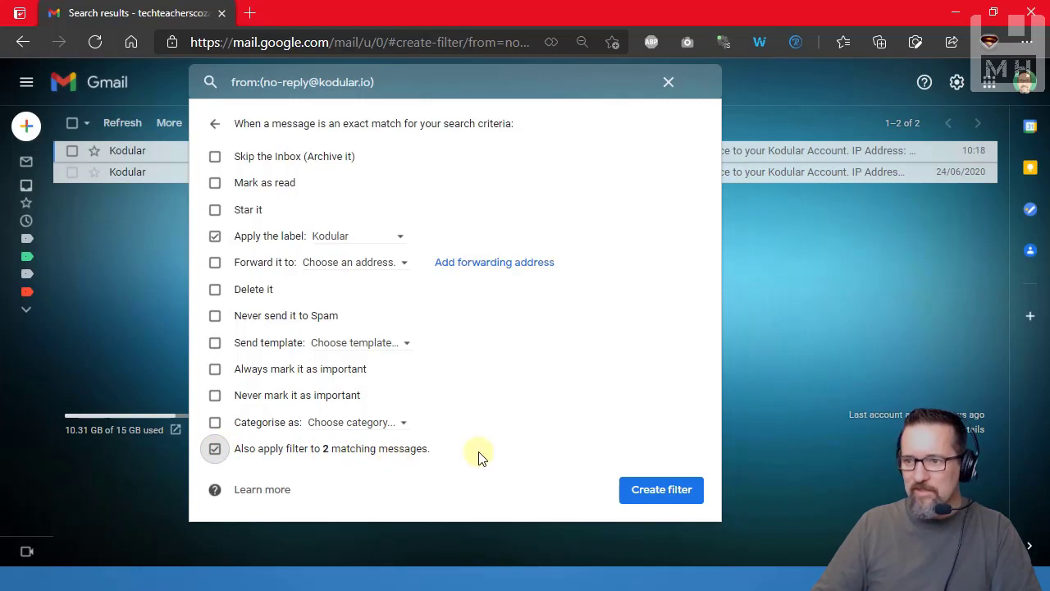
left_click(650, 494)
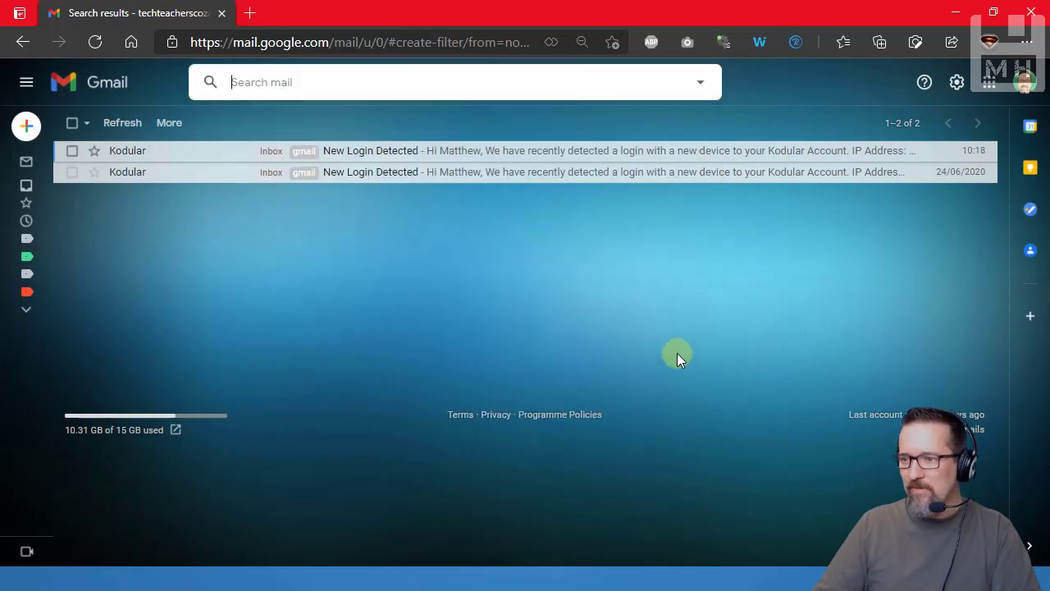
Show the messages labelled Kodular and expand the full list of mail folders and labels.
mouse_move(31, 162)
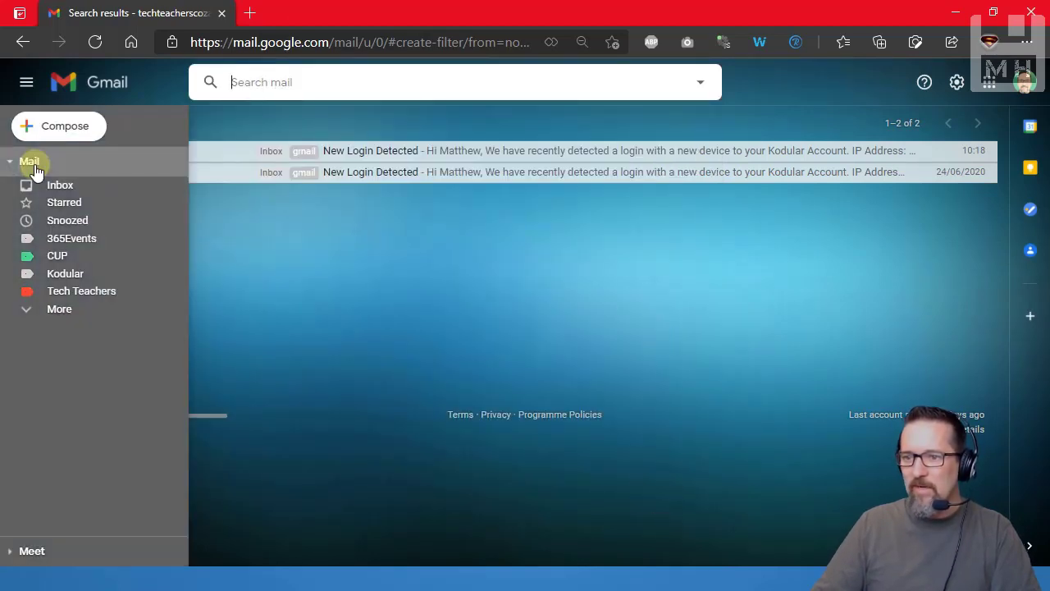
left_click(72, 279)
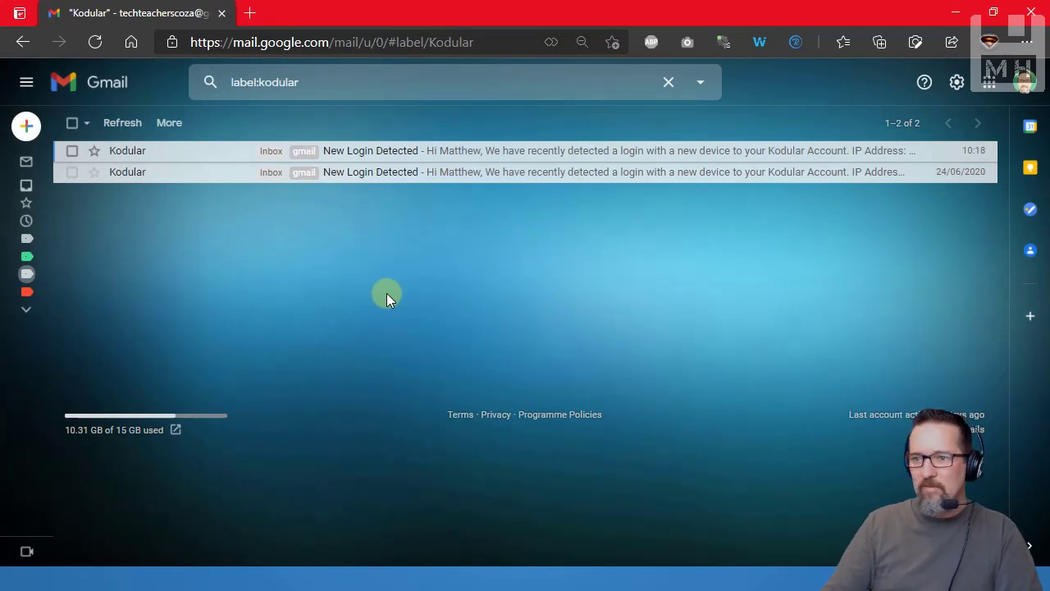
mouse_move(43, 241)
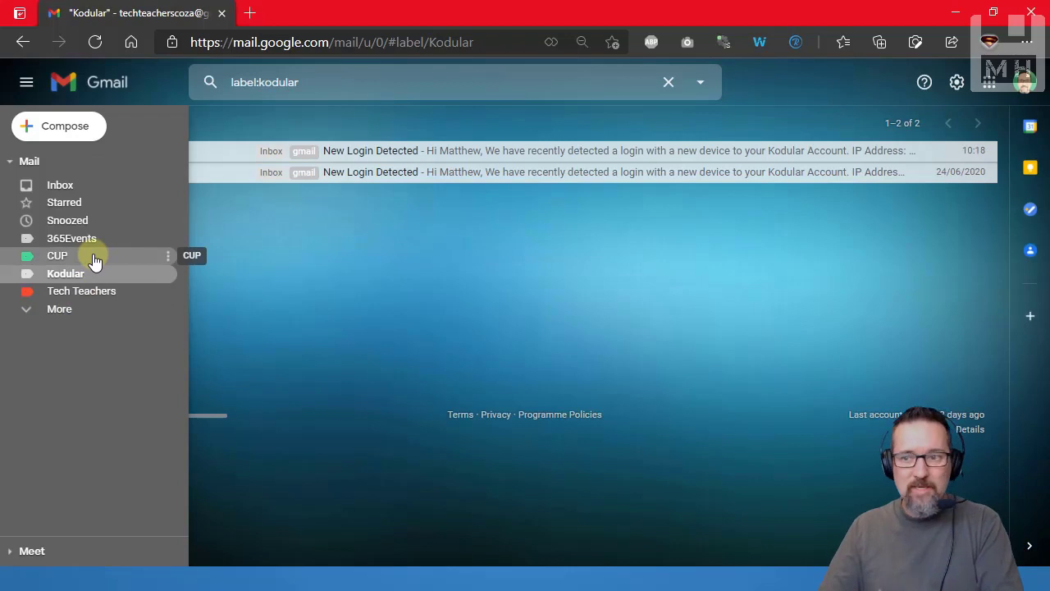
left_click(51, 309)
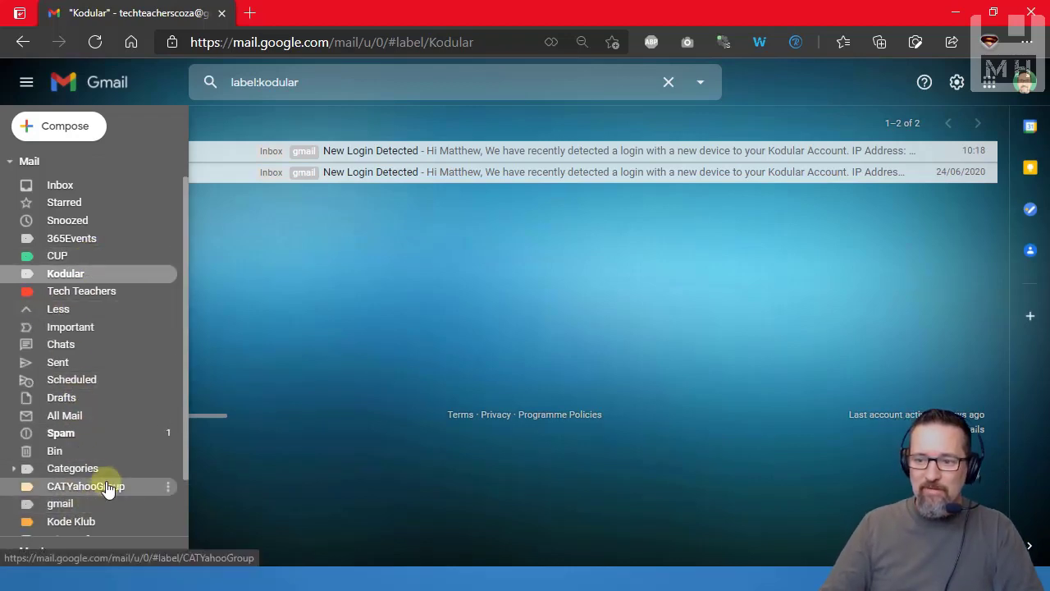
scroll(107, 485, "down", 2)
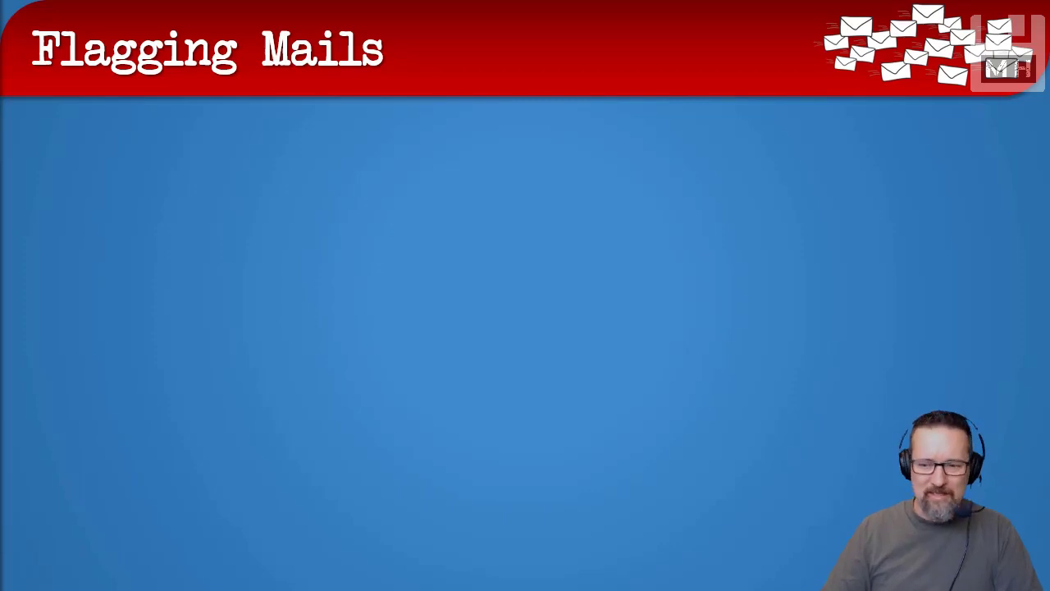
Switch back to Outlook and select the newest message under Today in the Inbox.
key("super+Tab")
key("super+Tab")
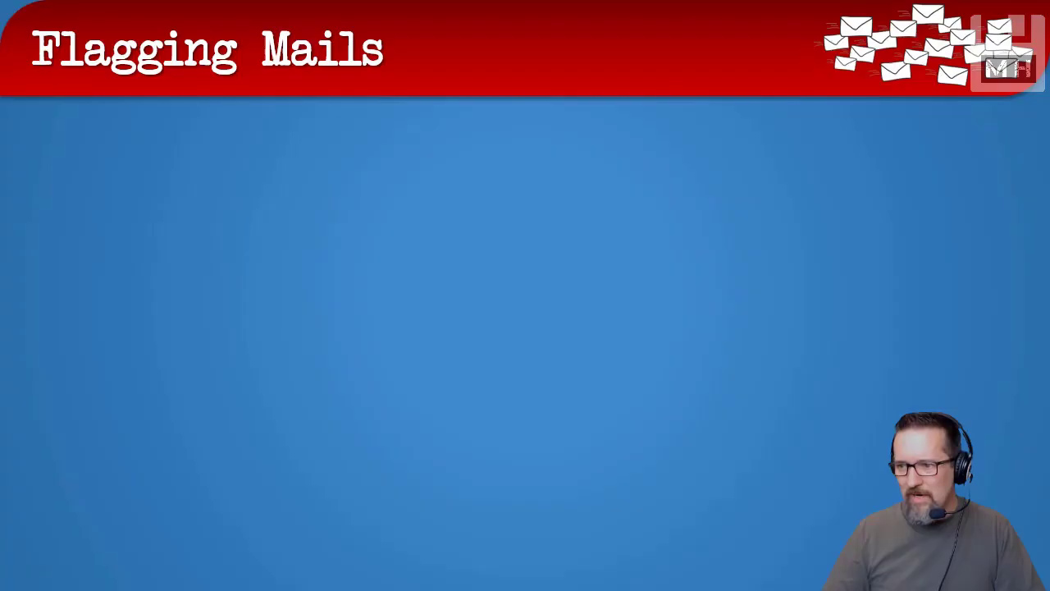
key("super+Tab")
left_click(272, 363)
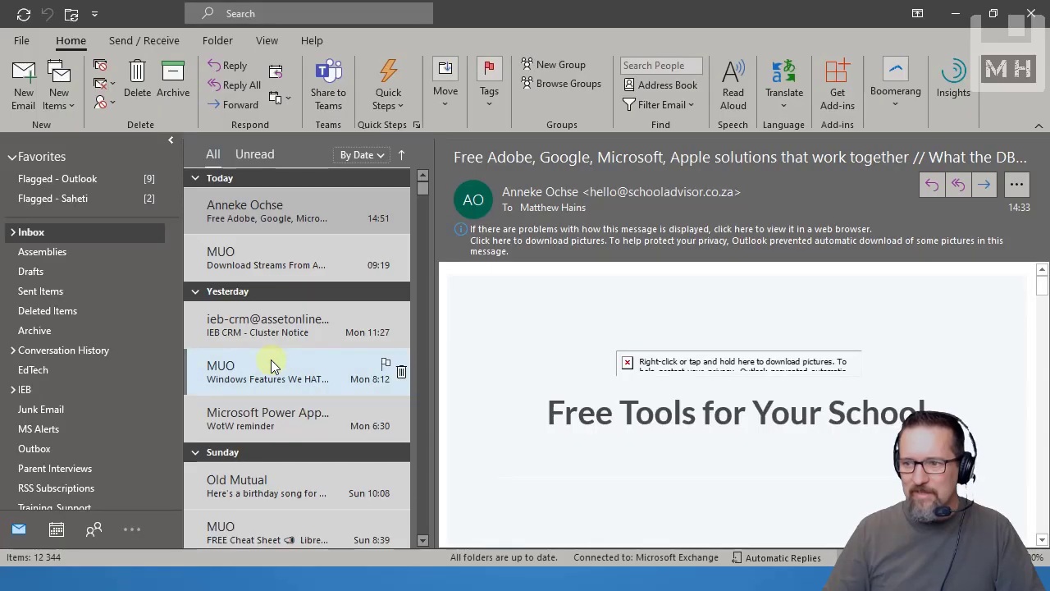
left_click(293, 214)
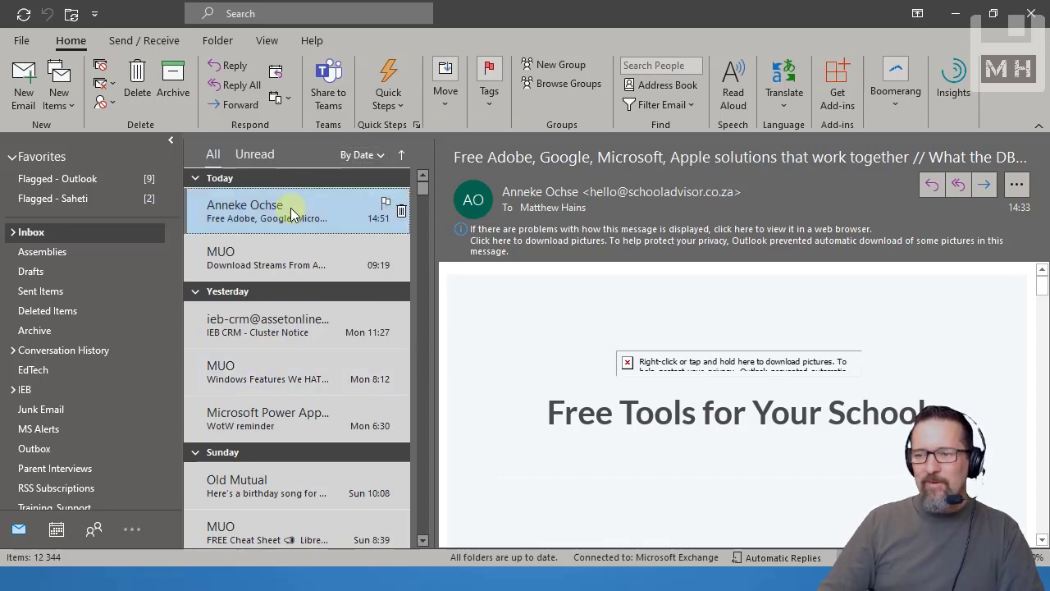
Flag the MUO message under Today in the Inbox for follow-up.
left_click(281, 263)
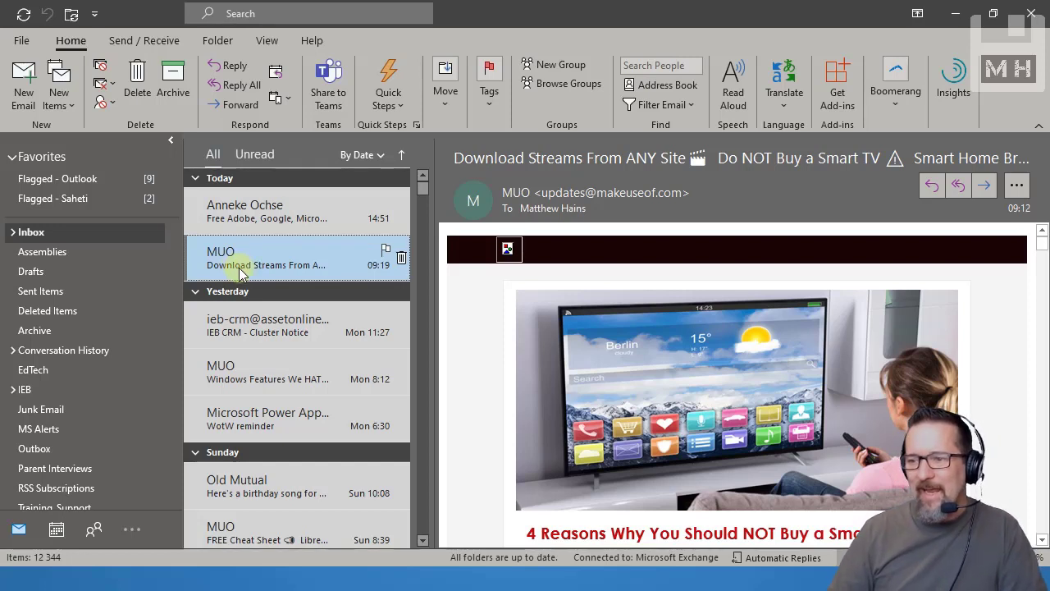
left_click(386, 249)
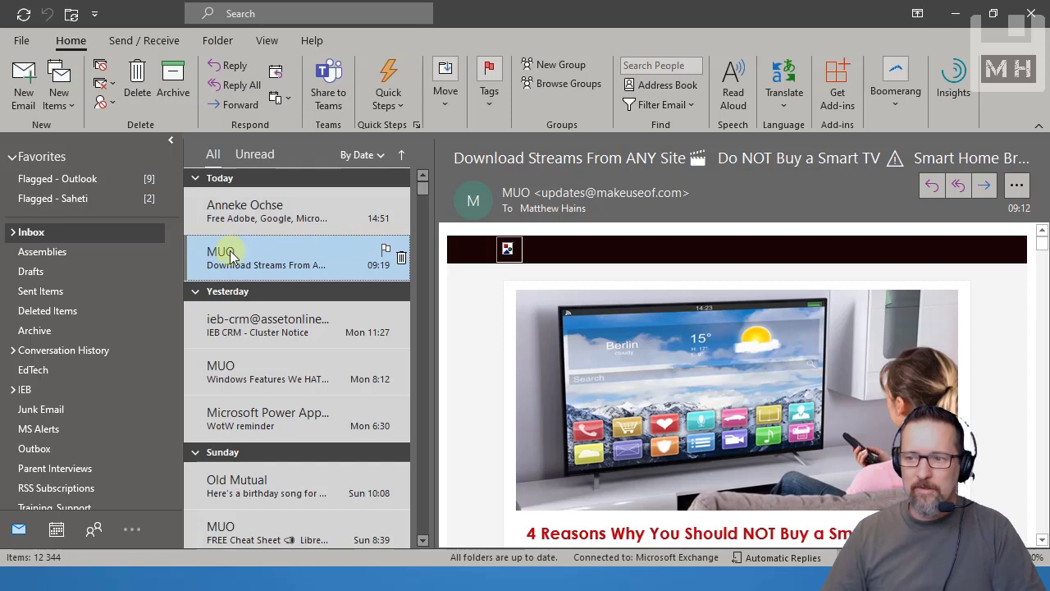
left_click(389, 253)
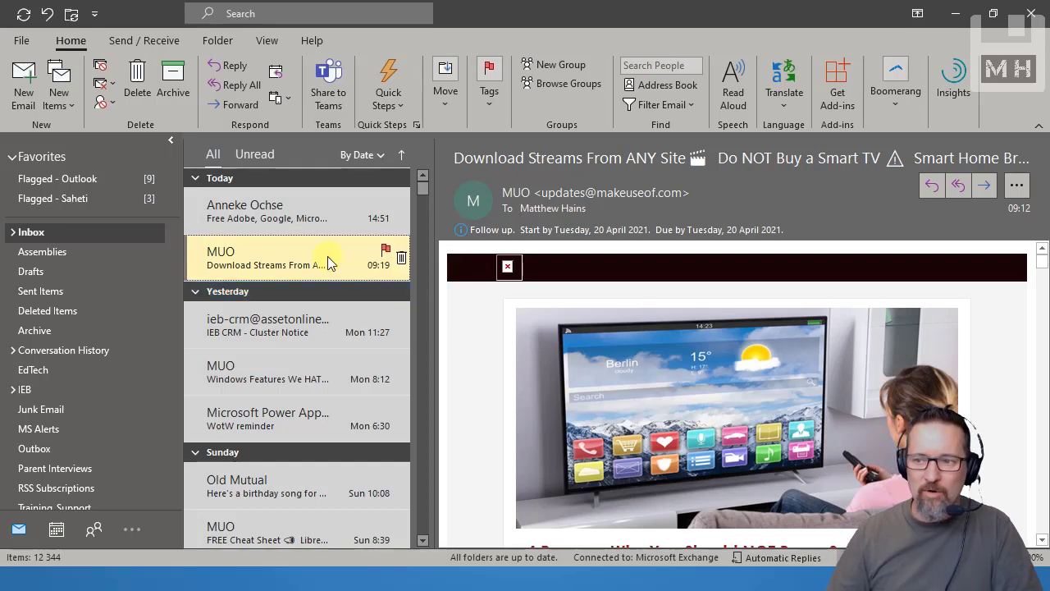
left_click(94, 199)
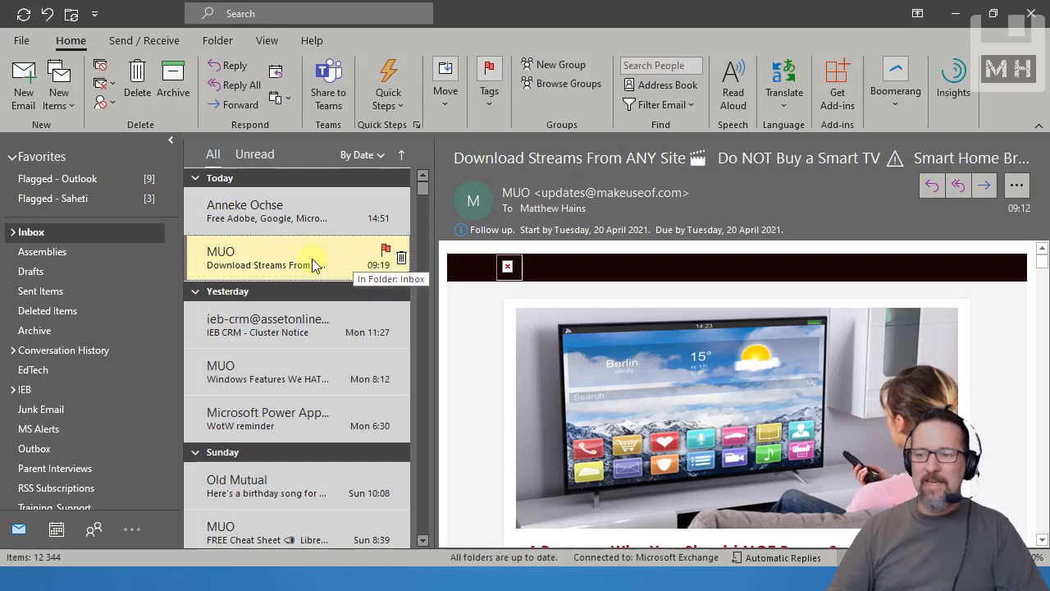
Switch to Gmail and star the newer of the two Kodular messages.
key("super+Tab")
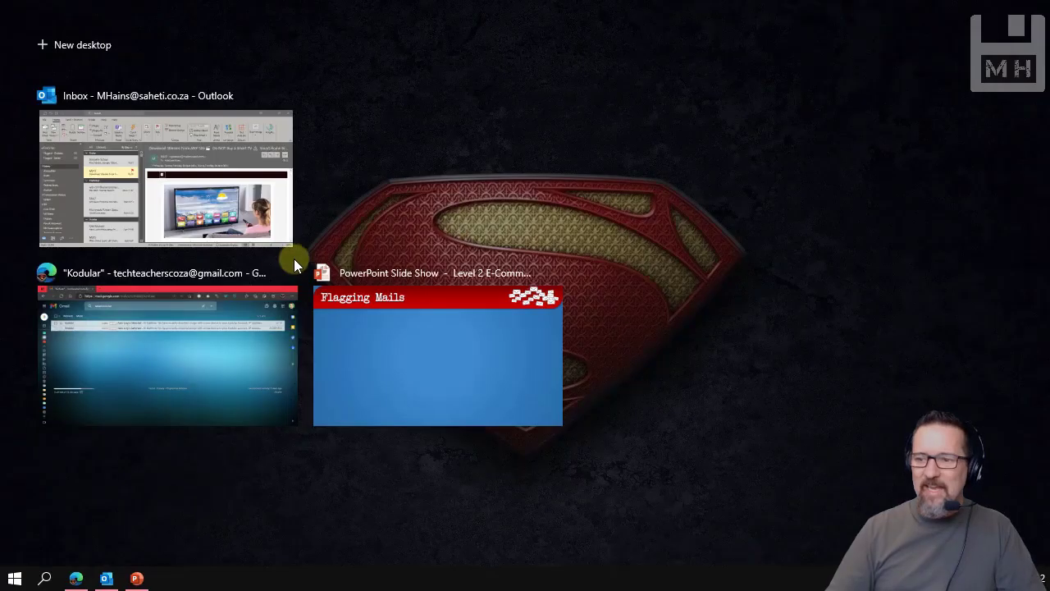
left_click(205, 331)
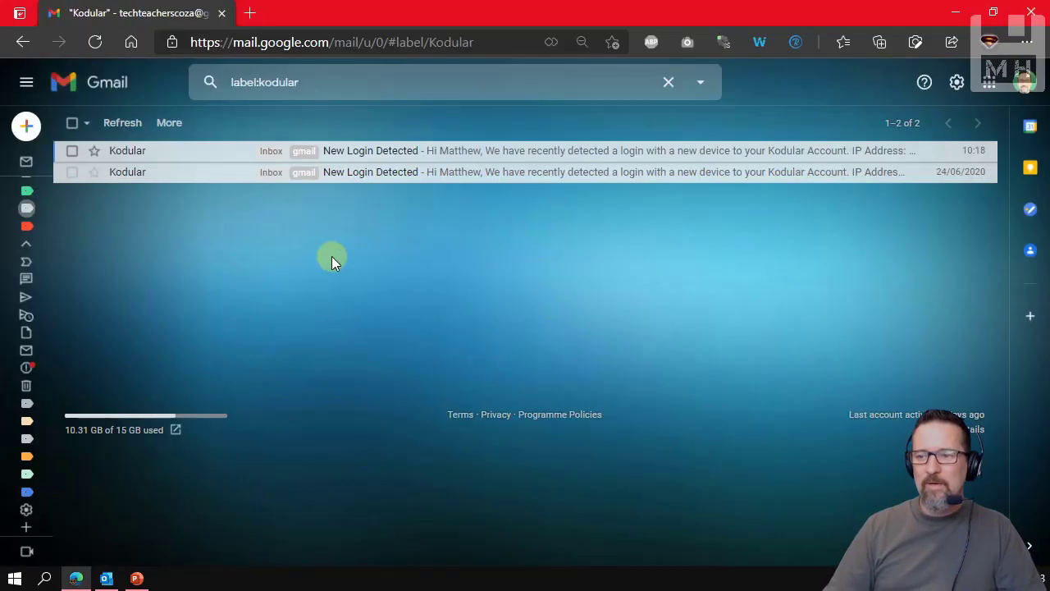
left_click(95, 153)
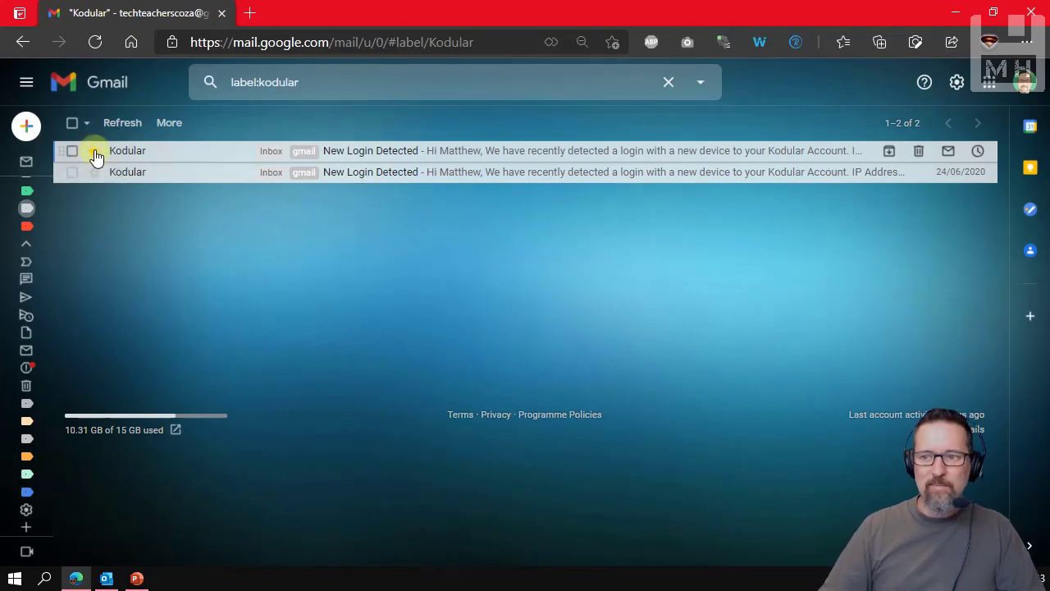
Examine the labels assigned to the starred Kodular message without changing them.
right_click(176, 157)
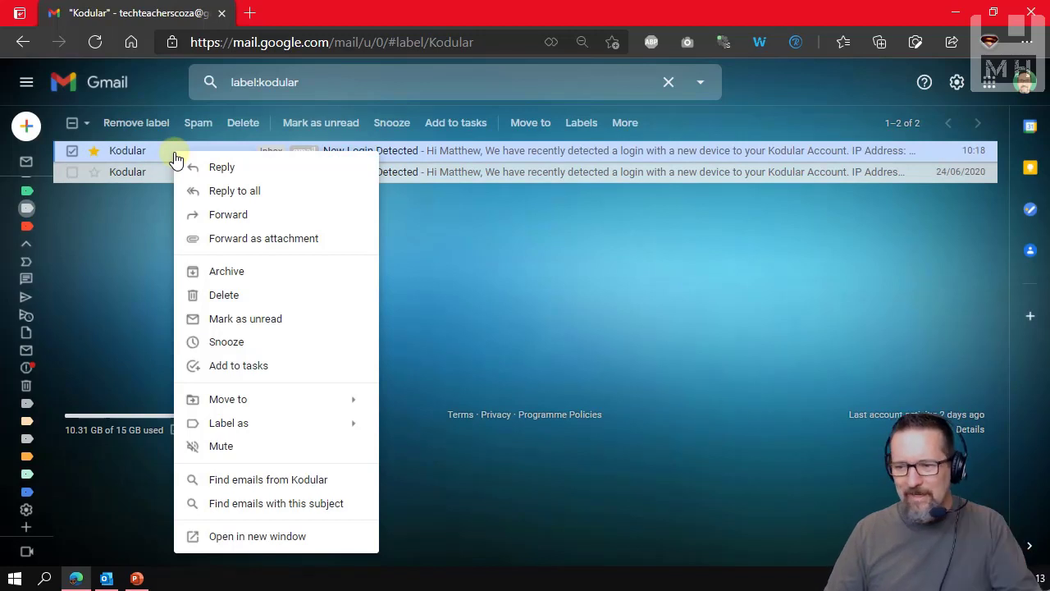
mouse_move(352, 424)
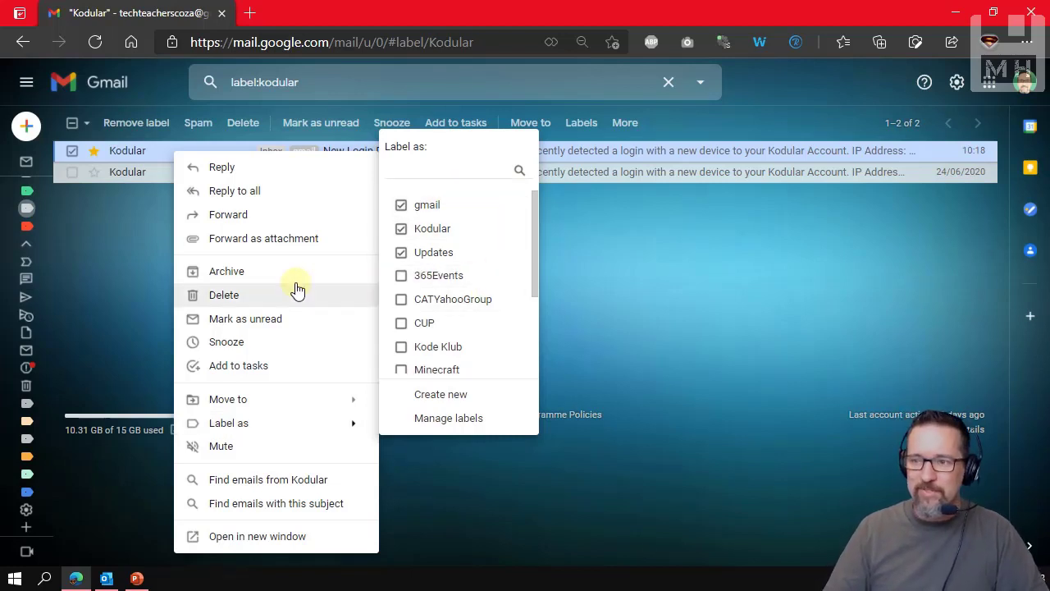
left_click(121, 281)
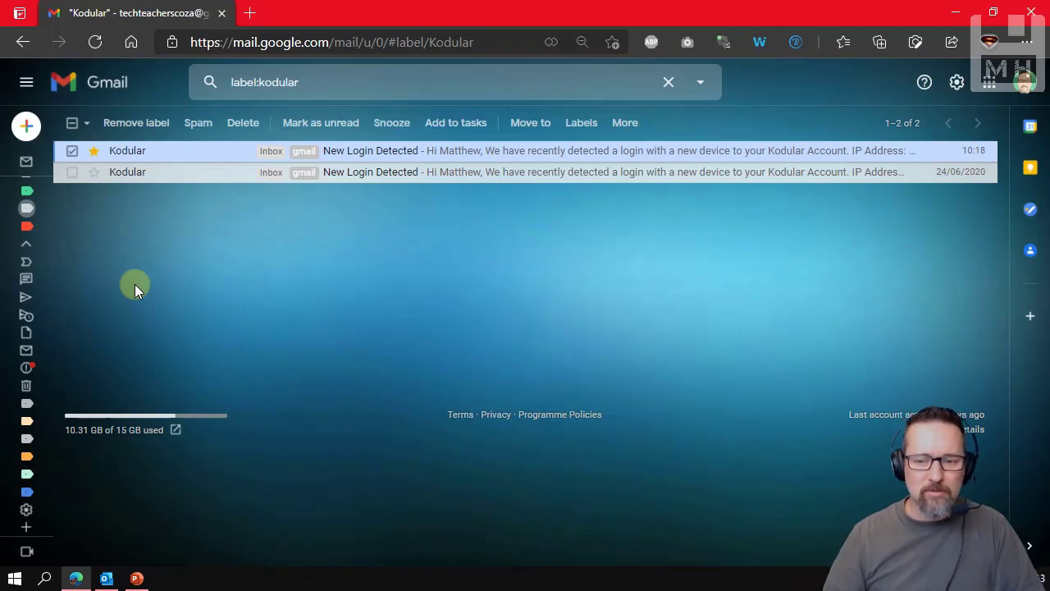
Switch back to the Outlook Inbox with the flagged MUO message.
key("super+Tab")
left_click(158, 318)
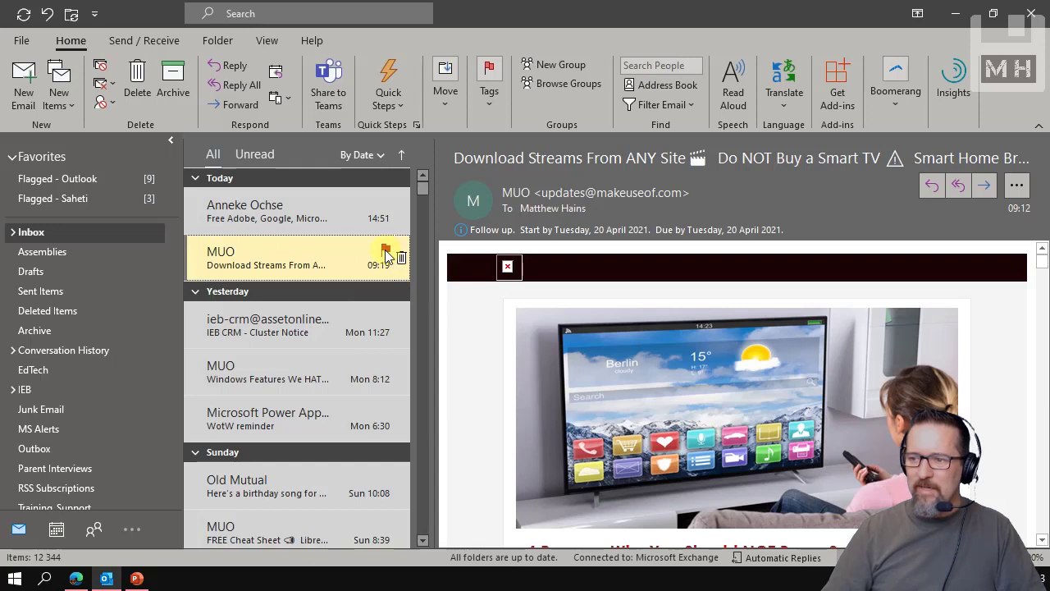
left_click(385, 160)
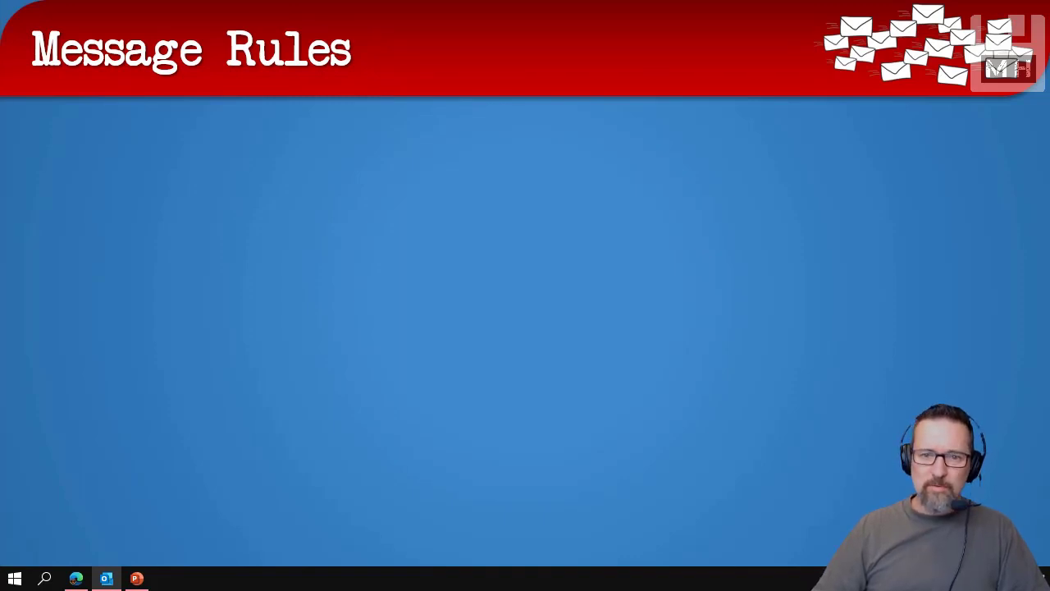
Return from the Message Rules slide to Outlook and select the flagged MUO message.
key("super+Tab")
key("super+Tab")
key("super+Tab")
left_click(195, 197)
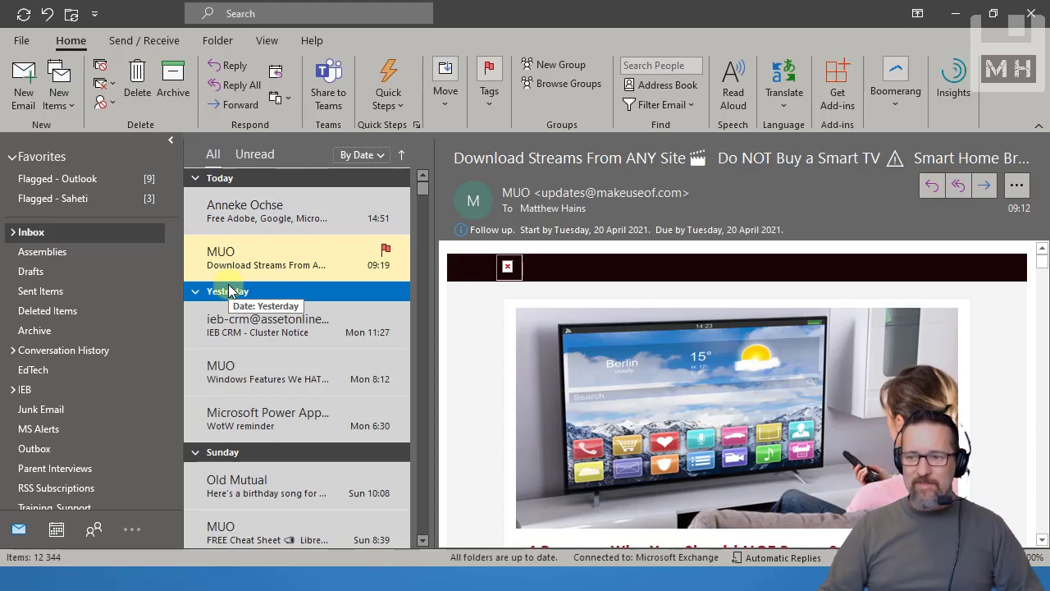
left_click(262, 264)
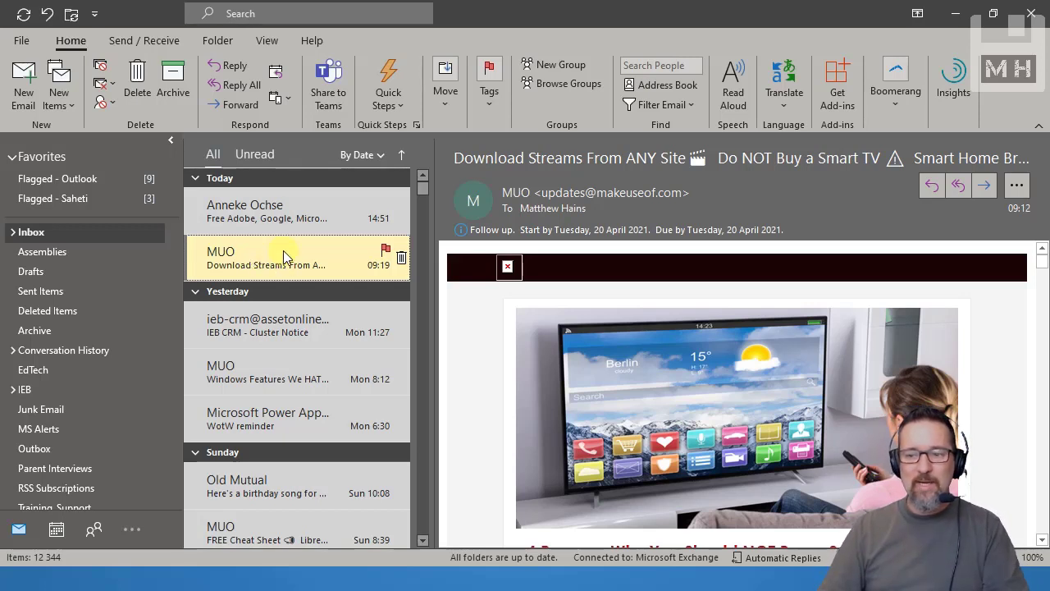
Examine the Inbox's subfolders and the mail account's folder list, leaving the Inbox collapsed.
left_click(12, 231)
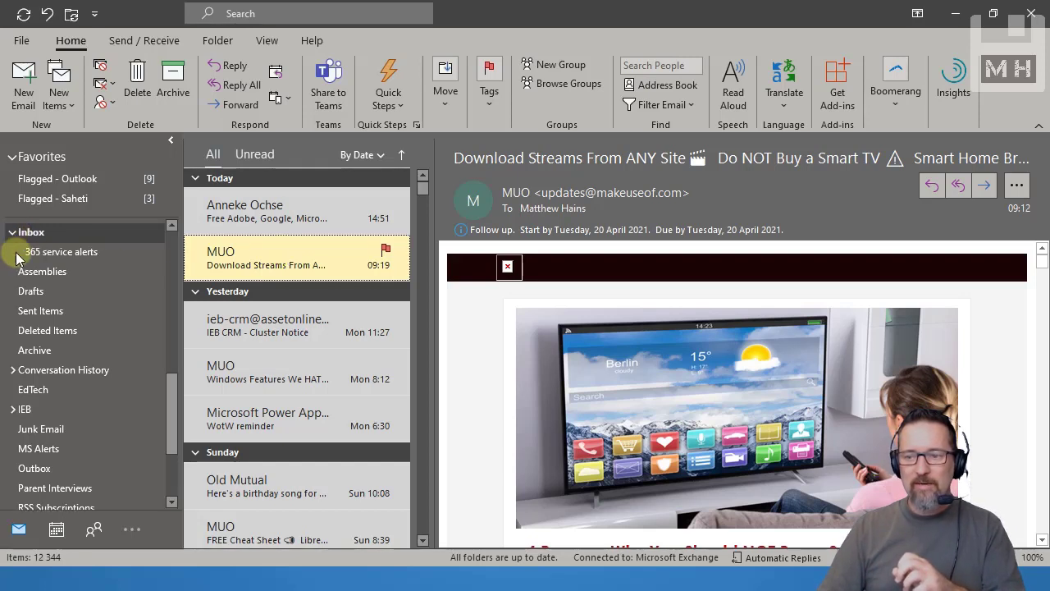
left_click(12, 231)
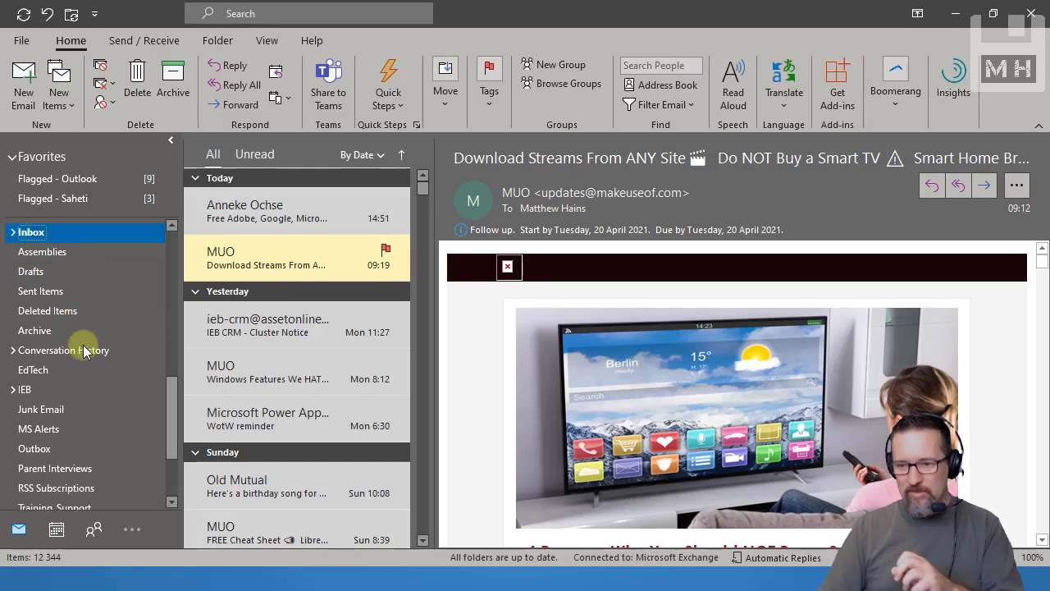
scroll(85, 347, "down", 4)
scroll(87, 347, "up", 5)
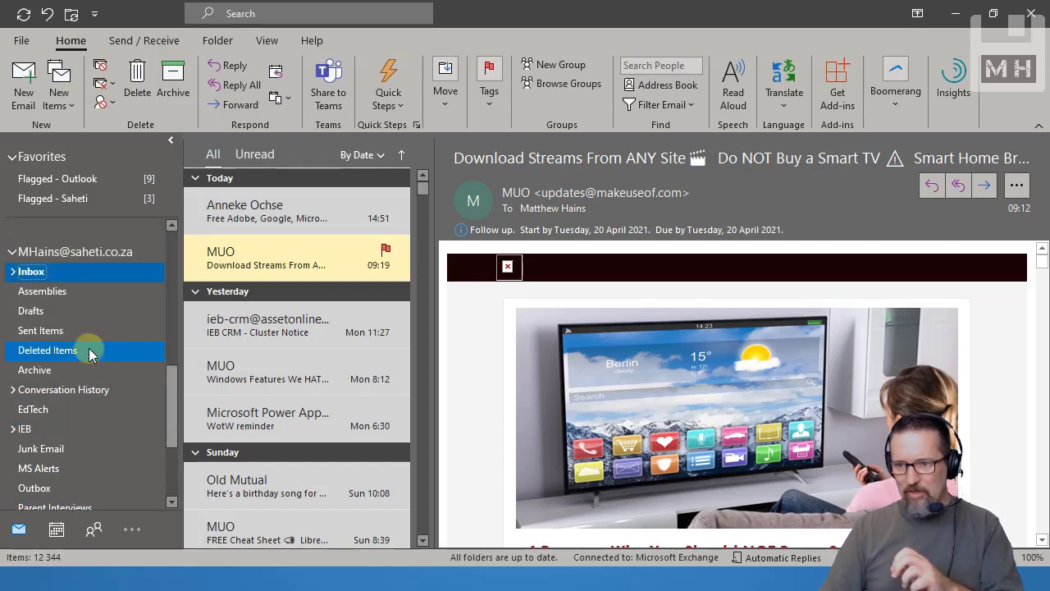
right_click(67, 255)
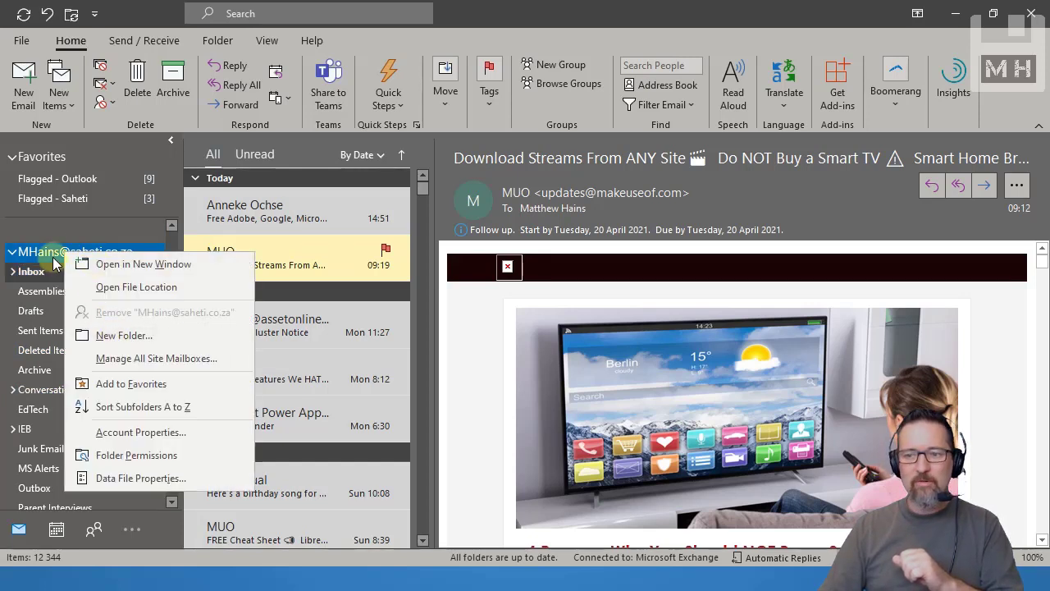
left_click(55, 253)
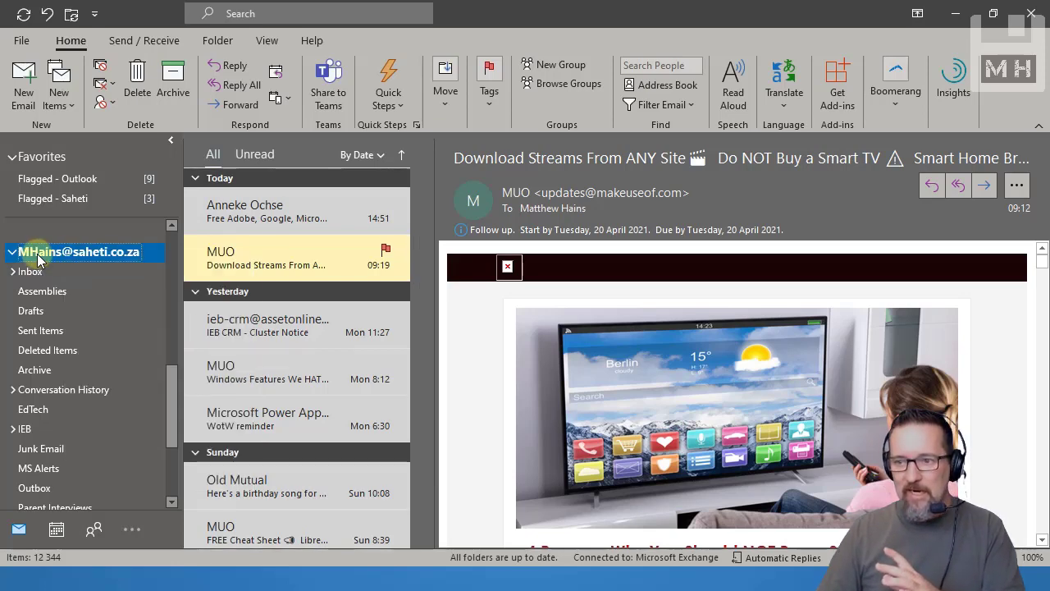
left_click(49, 270)
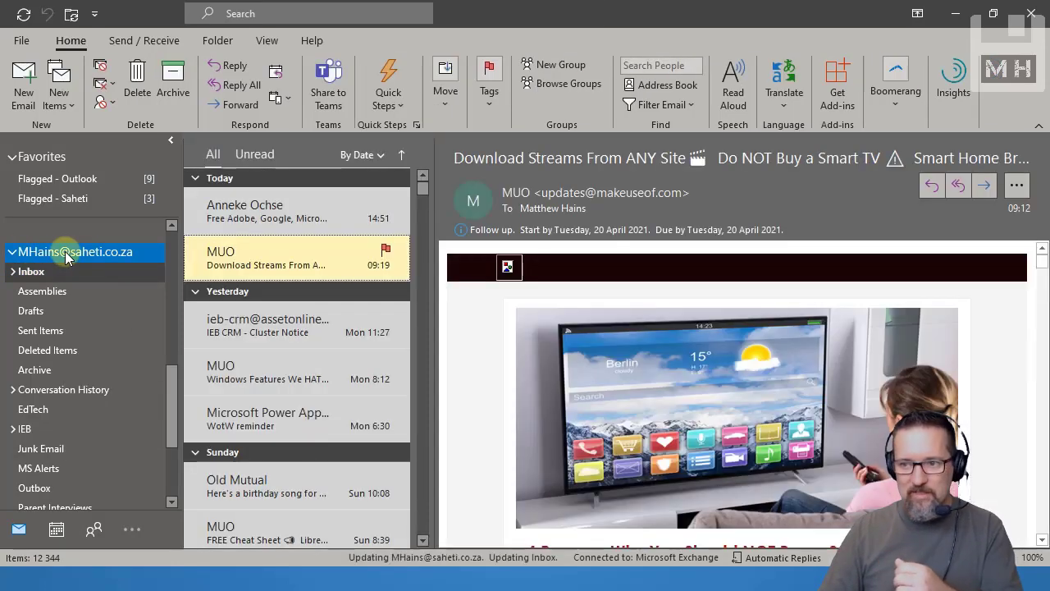
Create a folder named MUO at the top level of the mail account and place it directly below Inbox.
right_click(65, 254)
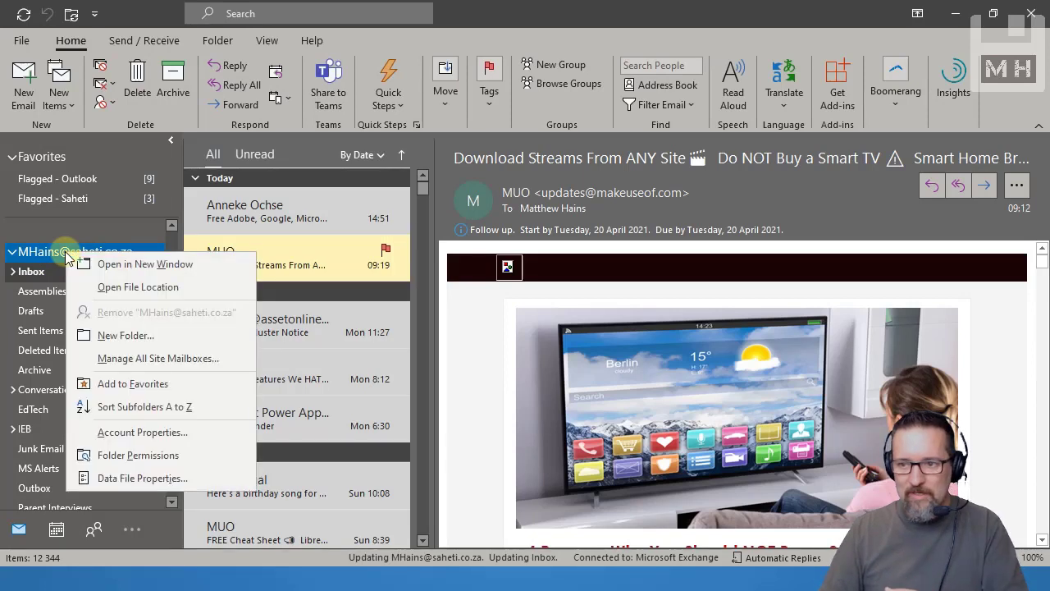
left_click(122, 336)
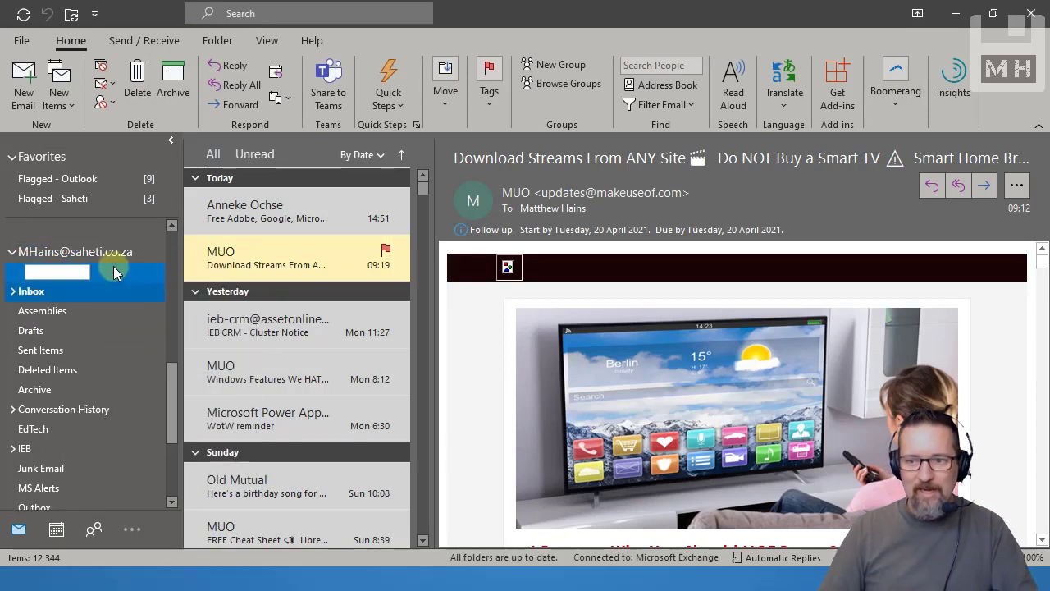
type("MU")
type("O")
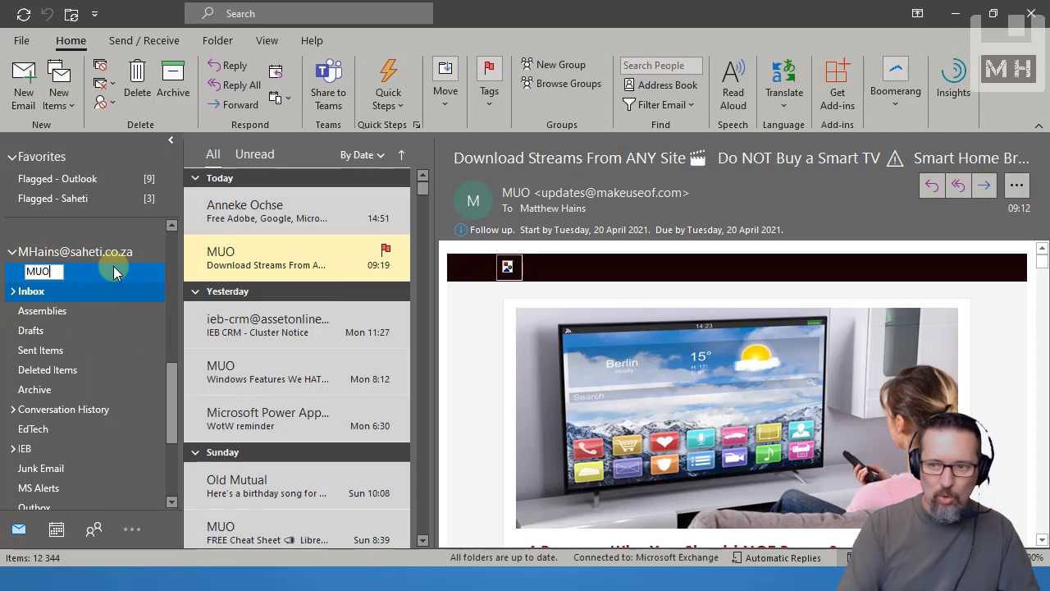
key("Return")
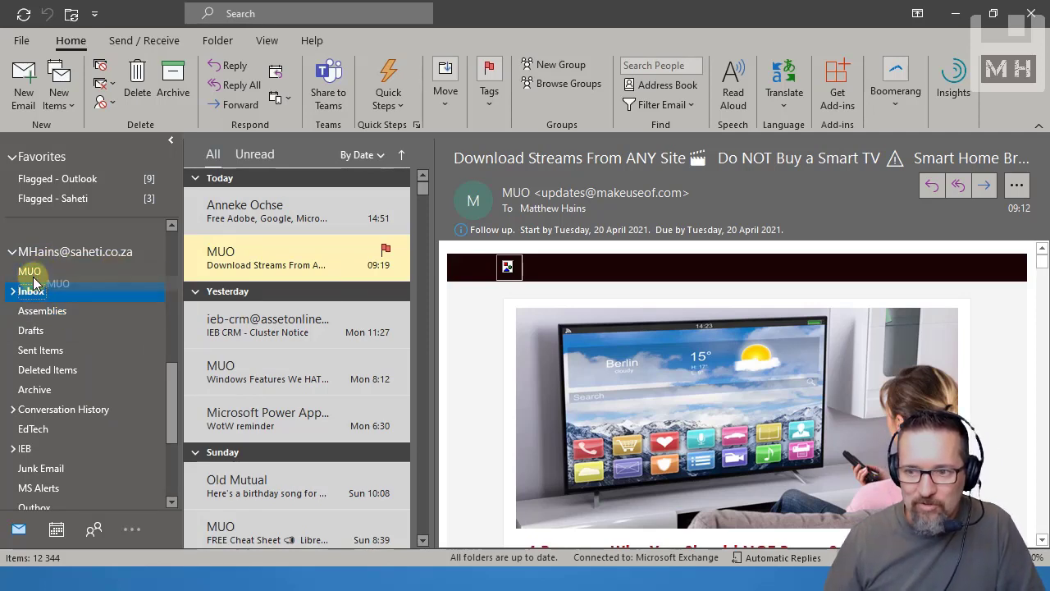
left_click_drag(32, 271, 47, 289)
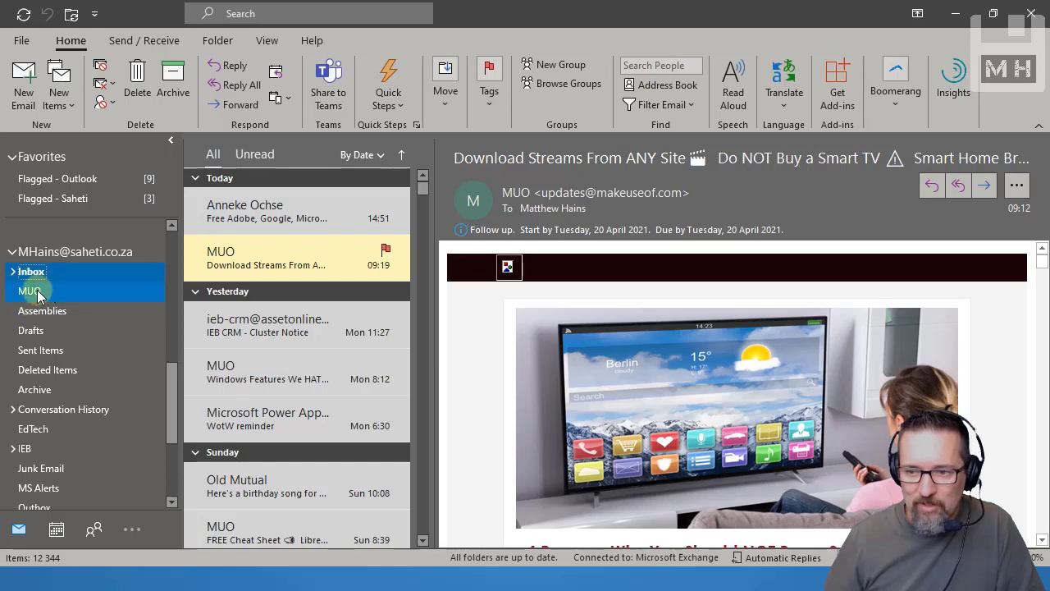
View the contents of the new MUO folder and return to the Inbox.
left_click(36, 290)
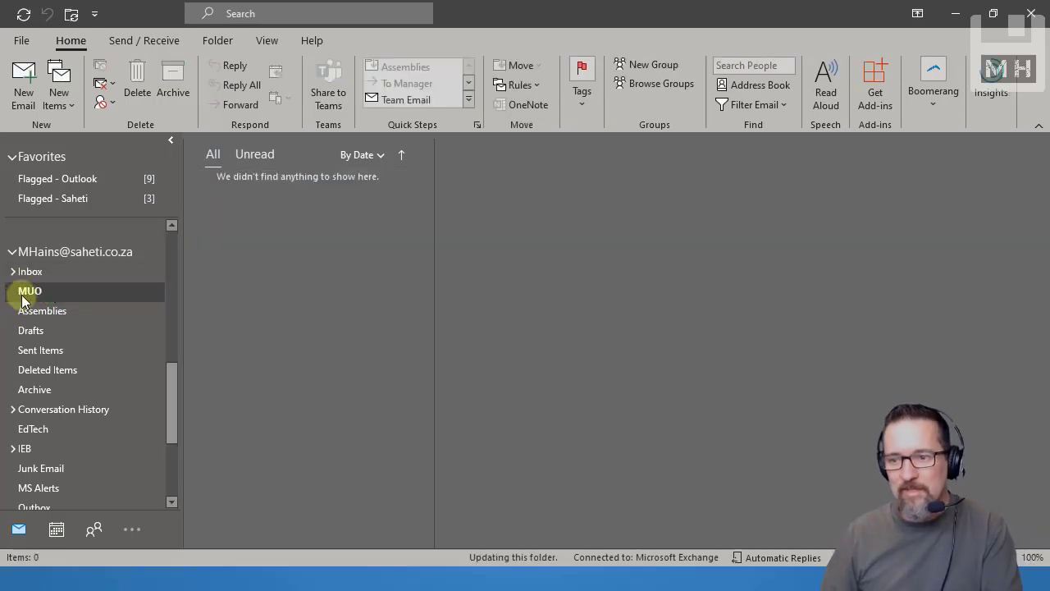
left_click_drag(25, 292, 35, 271)
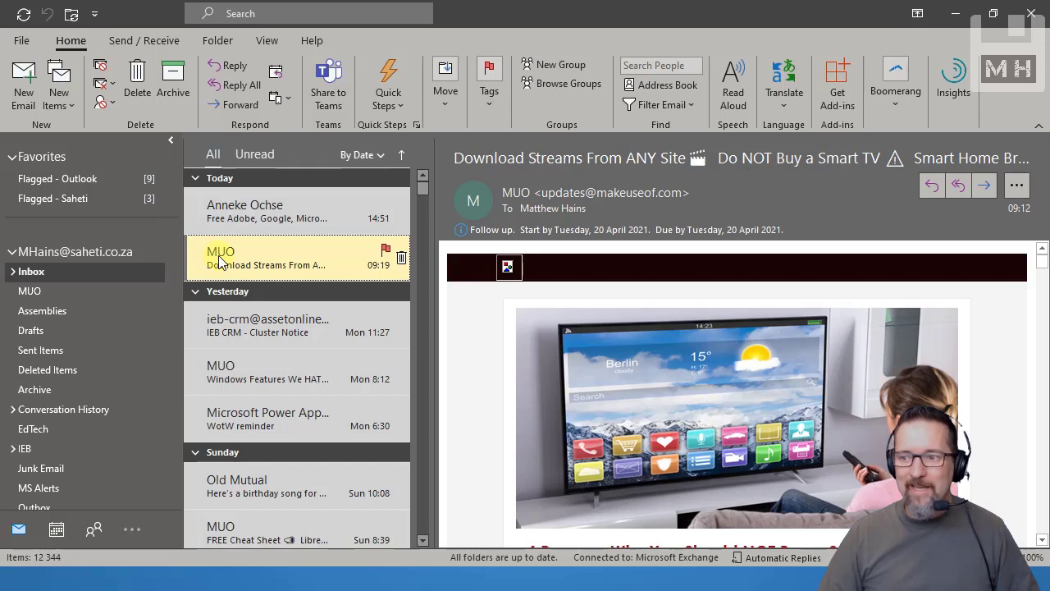
left_click(31, 292)
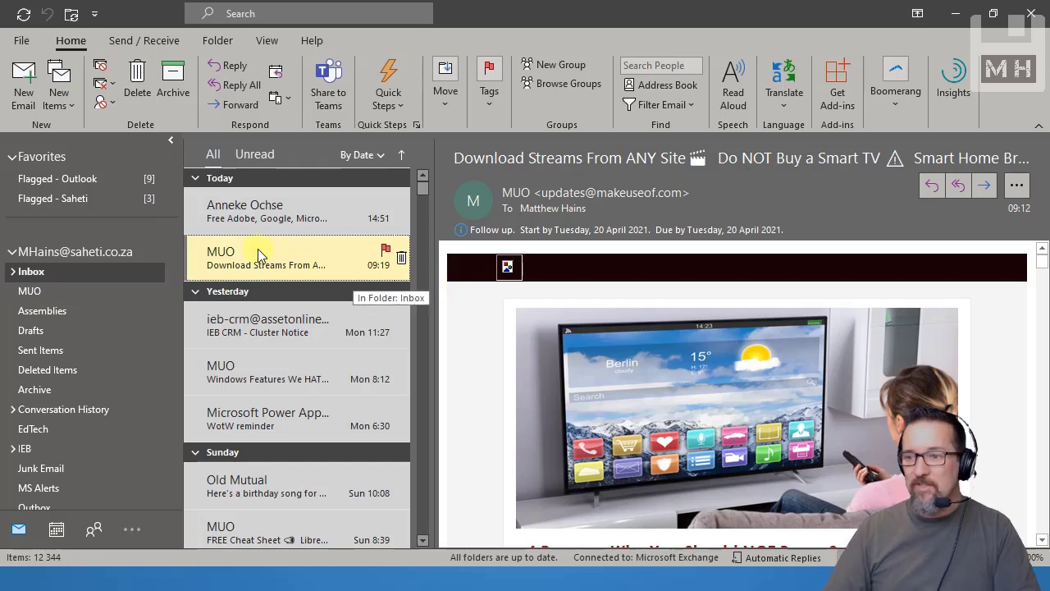
Start a new rule from the flagged MUO message and enable the condition From MUO.
right_click(223, 249)
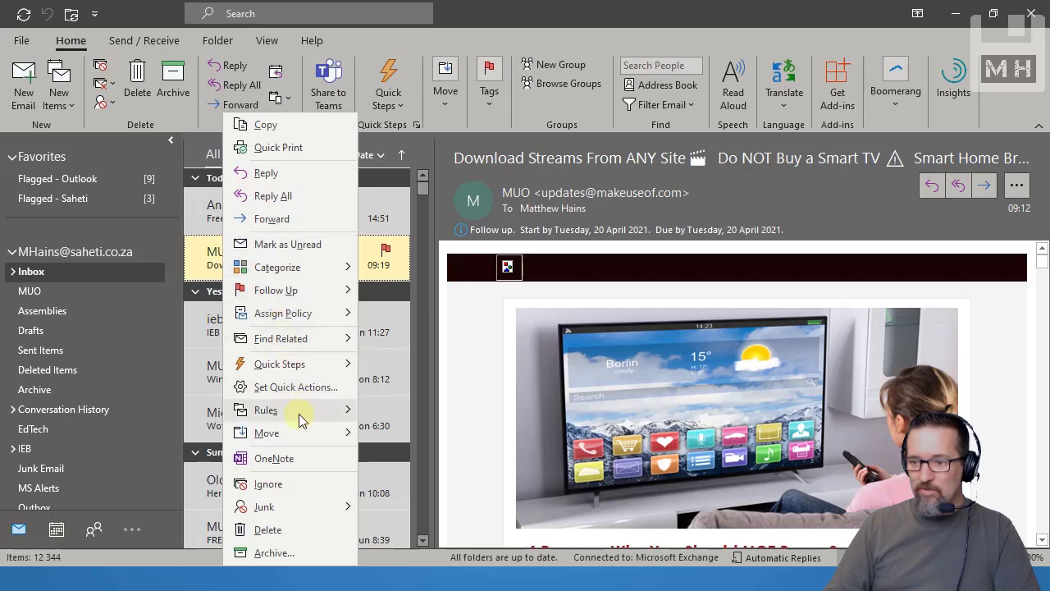
mouse_move(300, 411)
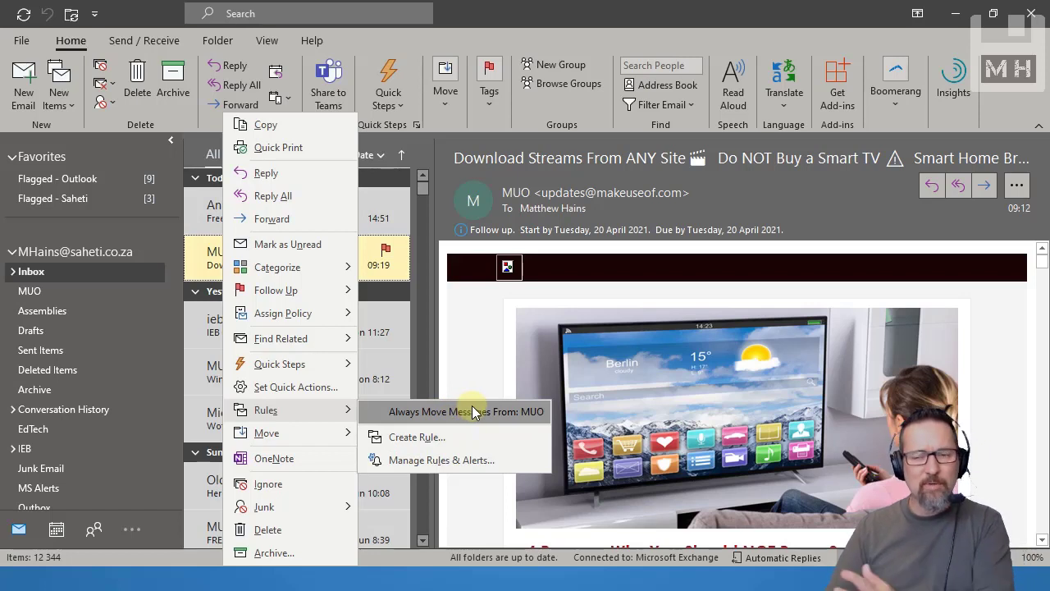
left_click(413, 441)
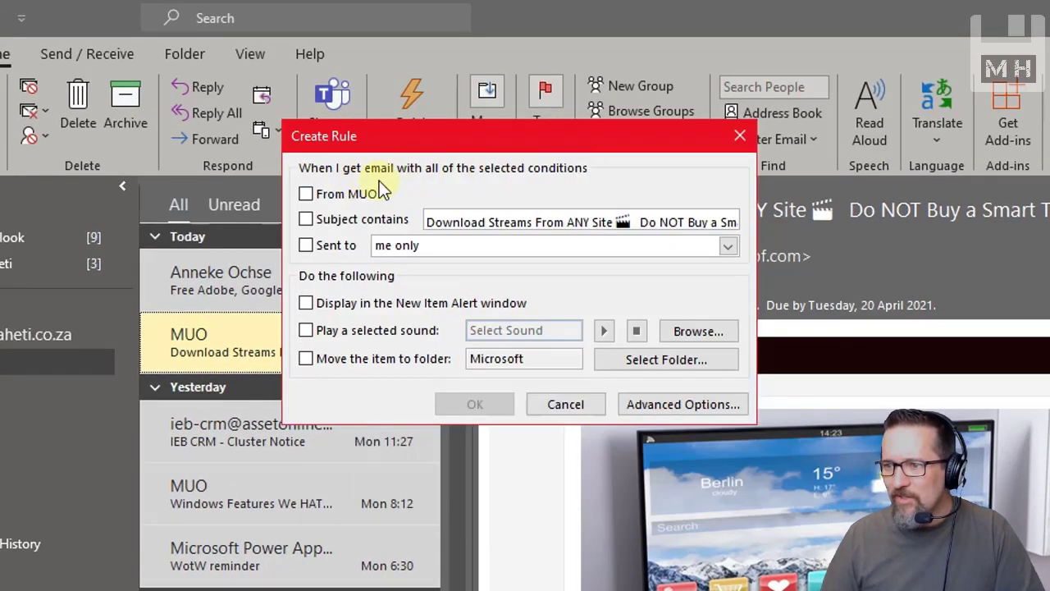
left_click(349, 196)
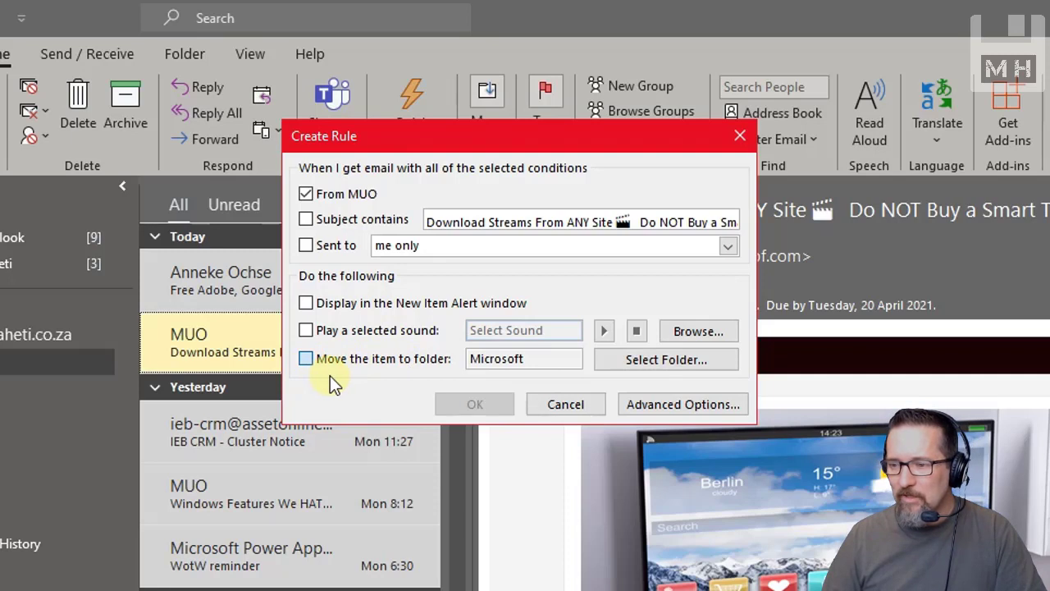
Set the rule to move items to the MUO folder below the account's Inbox and create the rule.
left_click(445, 367)
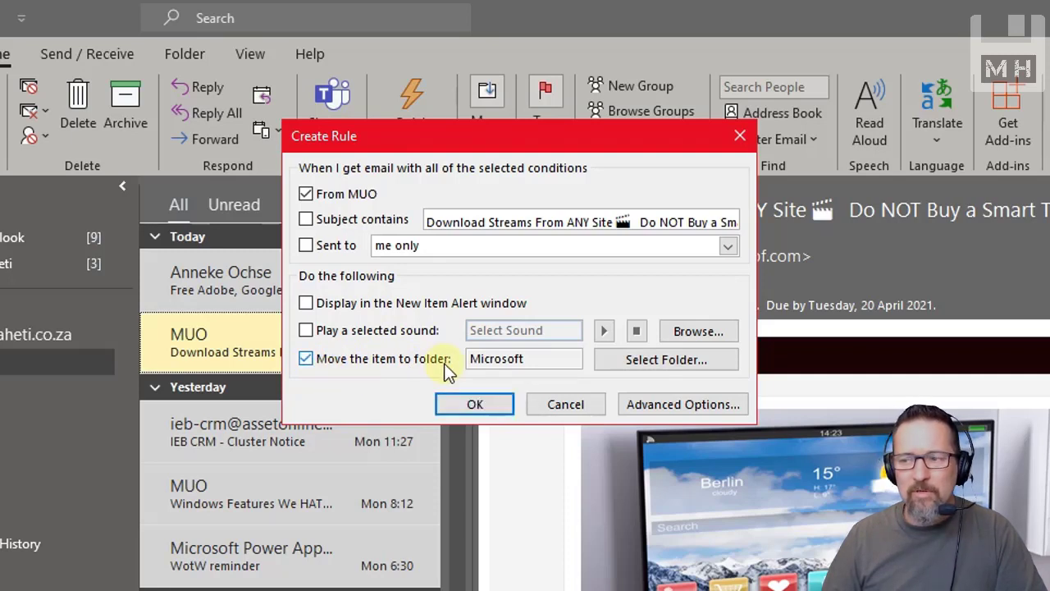
left_click(663, 360)
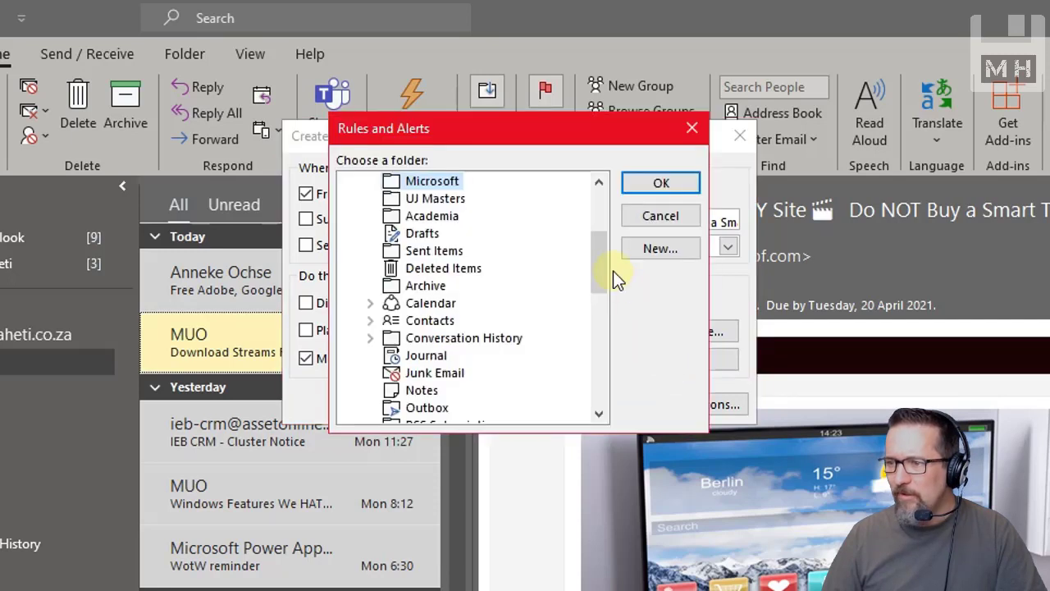
left_click_drag(602, 264, 600, 324)
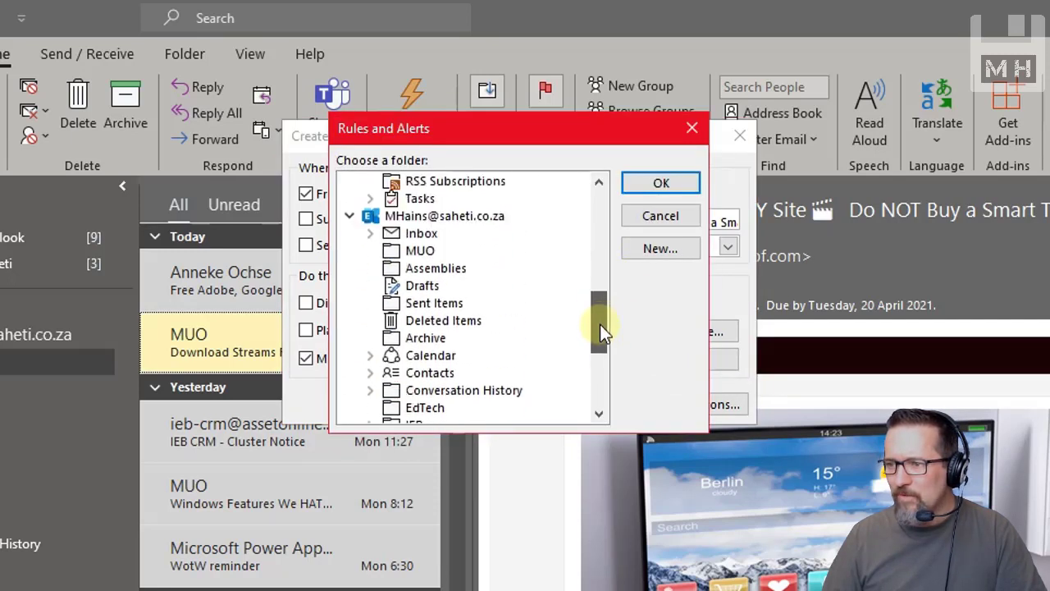
left_click(420, 251)
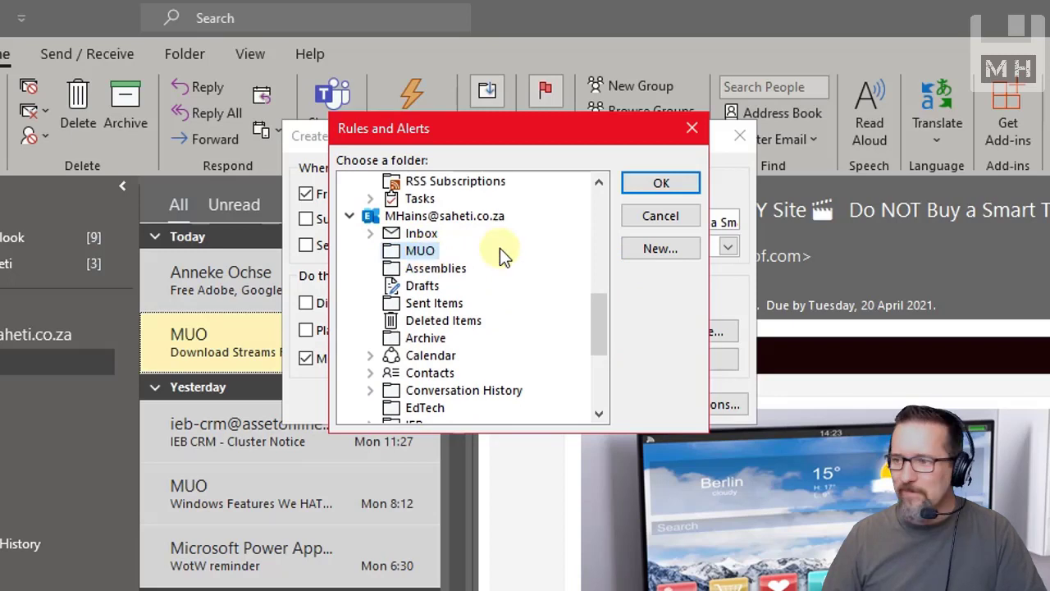
left_click(661, 183)
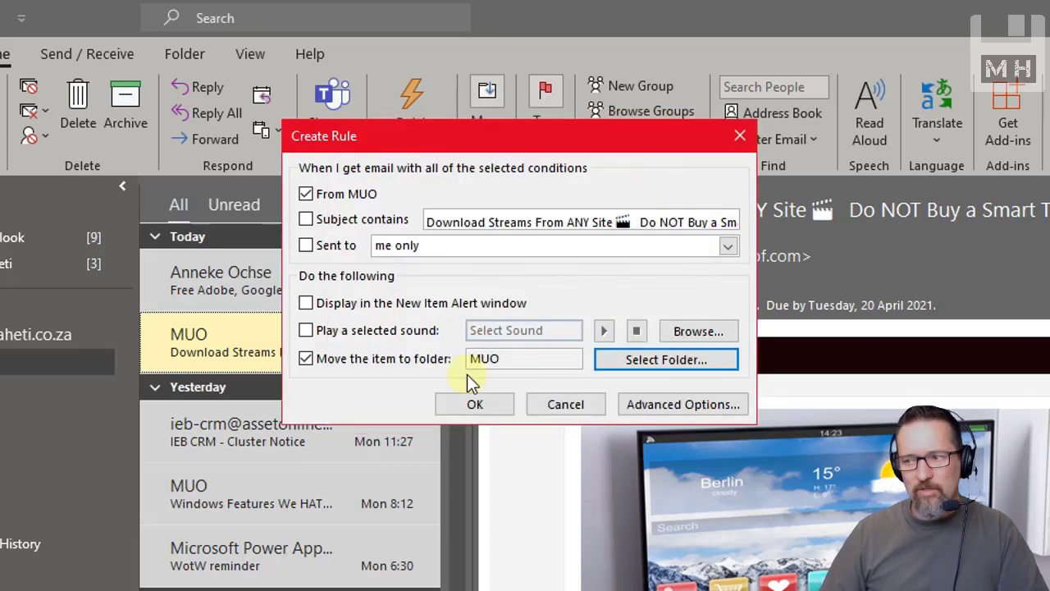
left_click(473, 404)
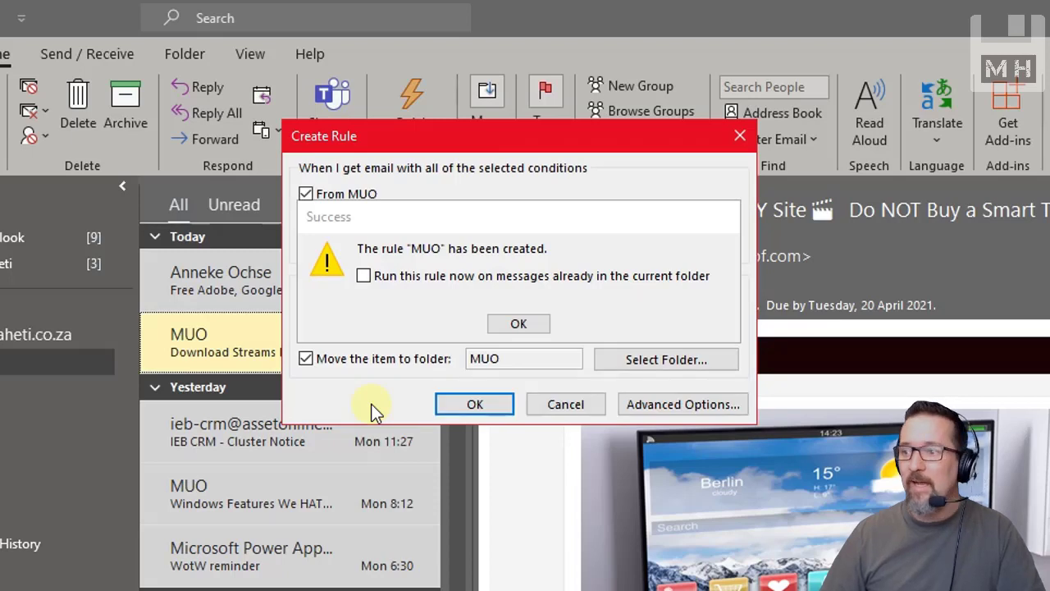
Run the new MUO rule immediately on messages already in the current folder.
left_click(439, 220)
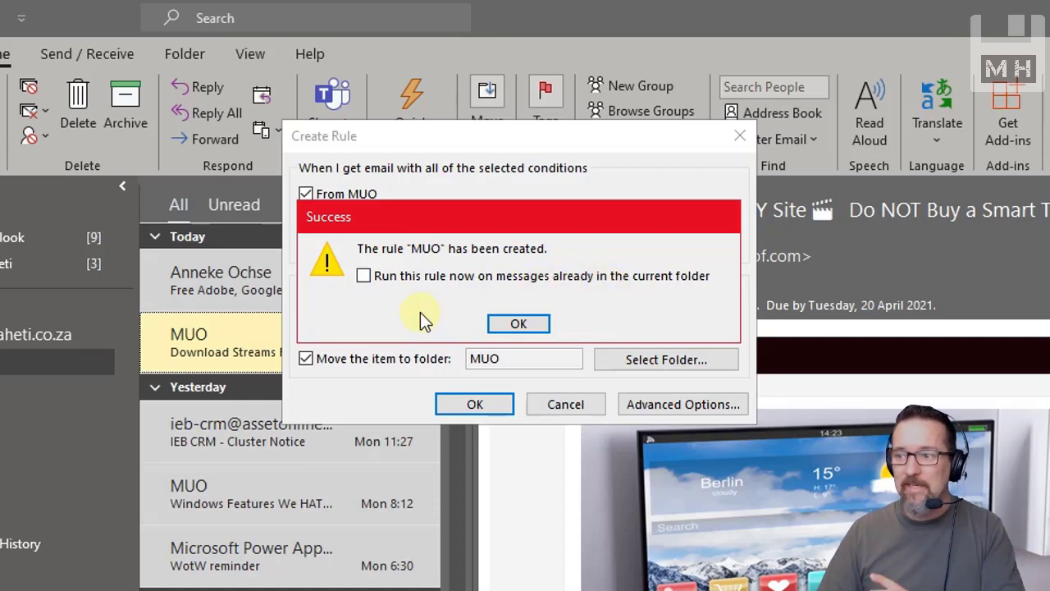
left_click(363, 275)
left_click(520, 325)
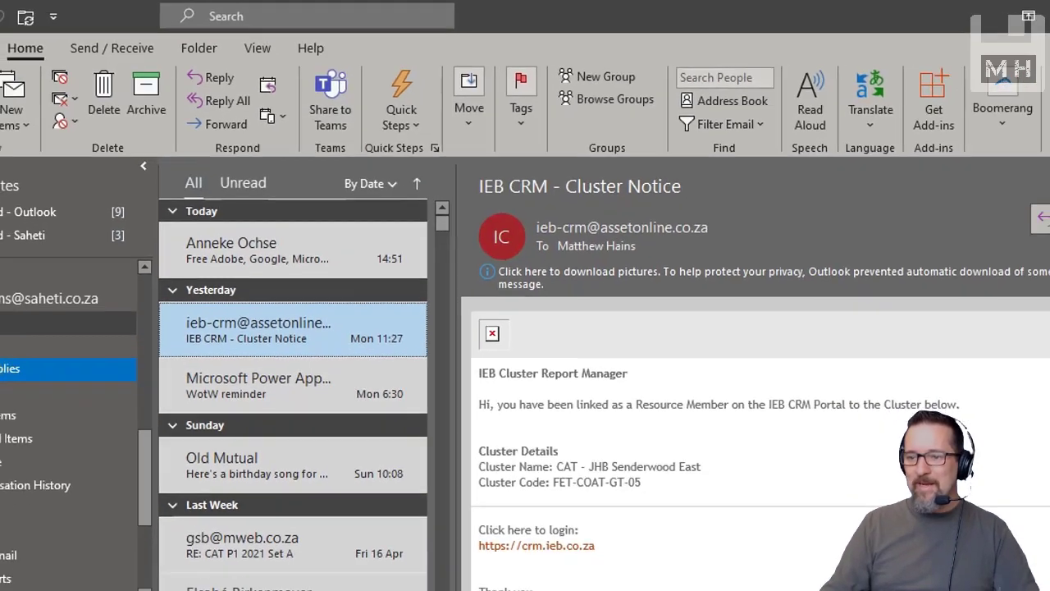
Open the MUO folder and look through its messages from newest to oldest and back.
left_click(33, 291)
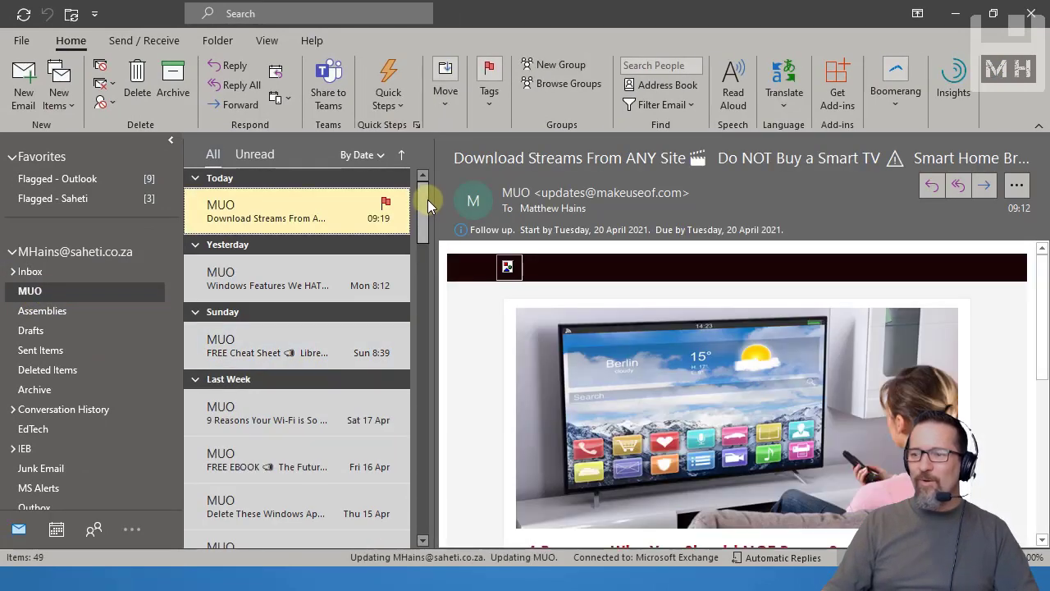
left_click_drag(428, 199, 422, 328)
scroll(382, 430, "down", 10)
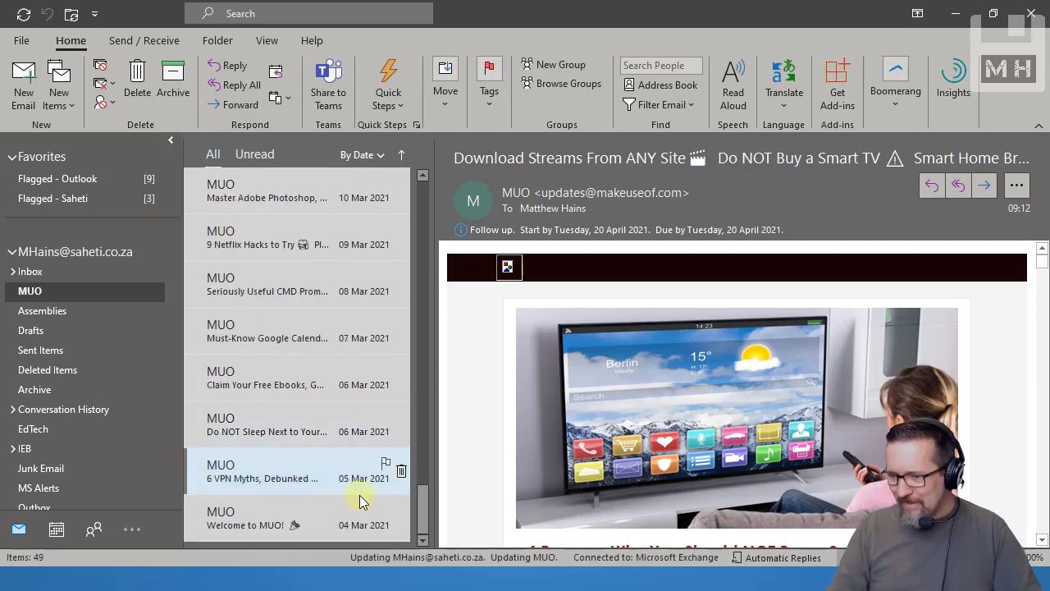
scroll(354, 521, "up", 3)
scroll(359, 529, "up", 10)
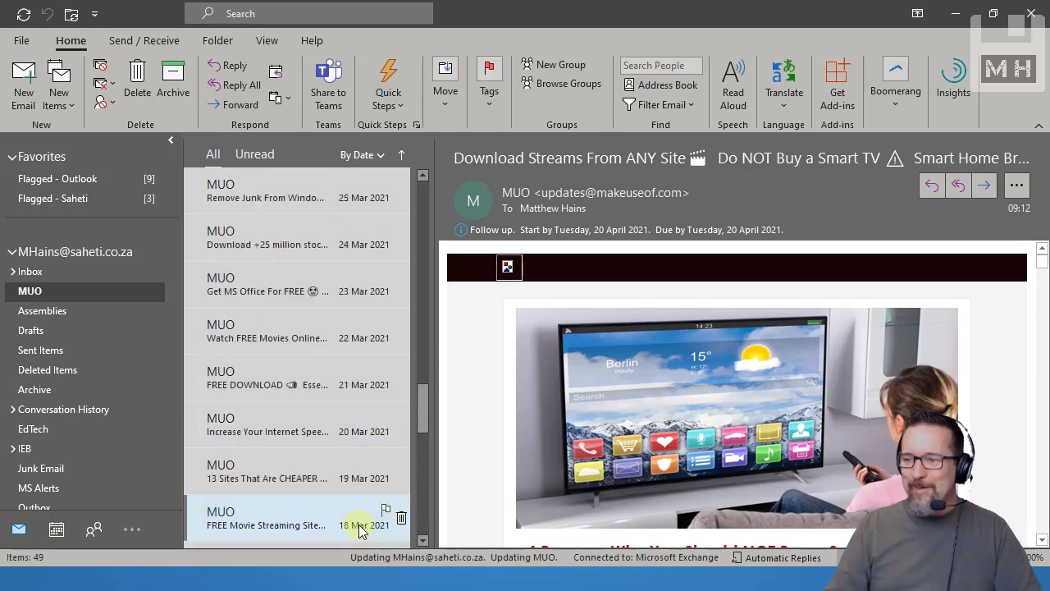
scroll(359, 525, "up", 3)
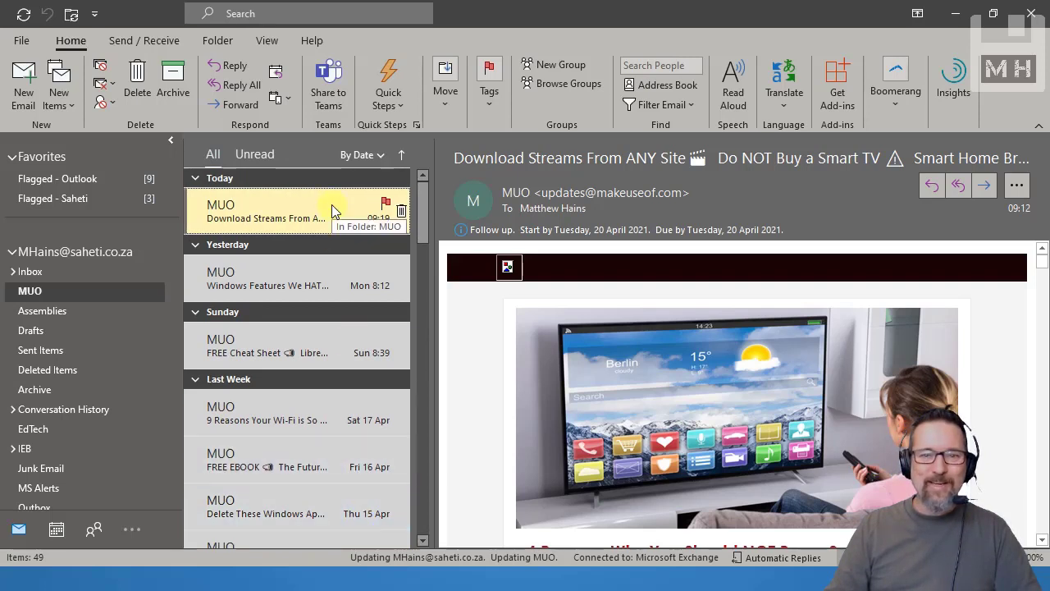
left_click(283, 377)
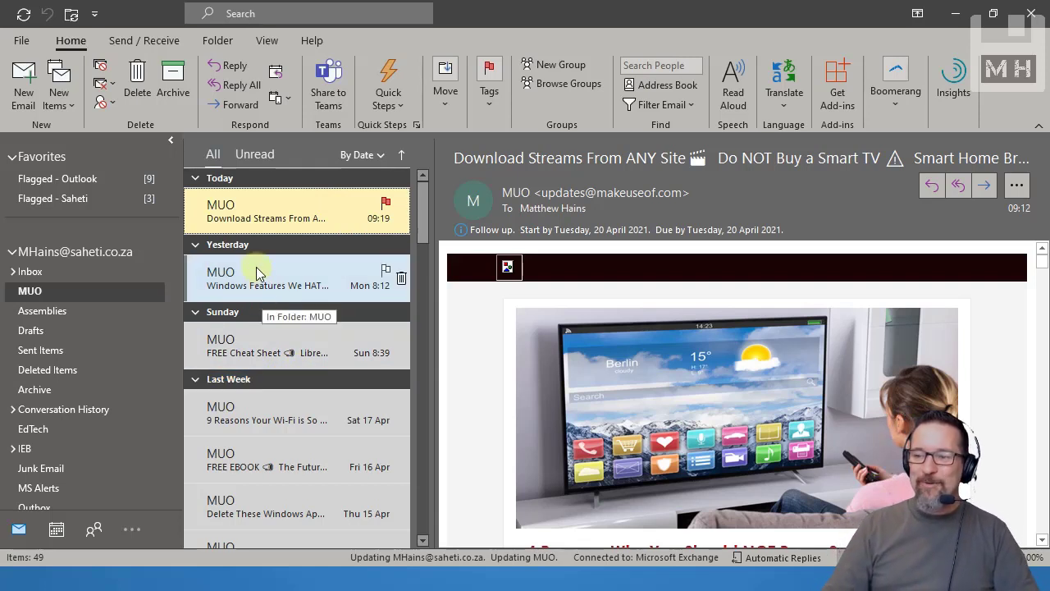
Assign the Training_Support category to the flagged MUO message under Today and to the MUO message under Yesterday.
right_click(260, 210)
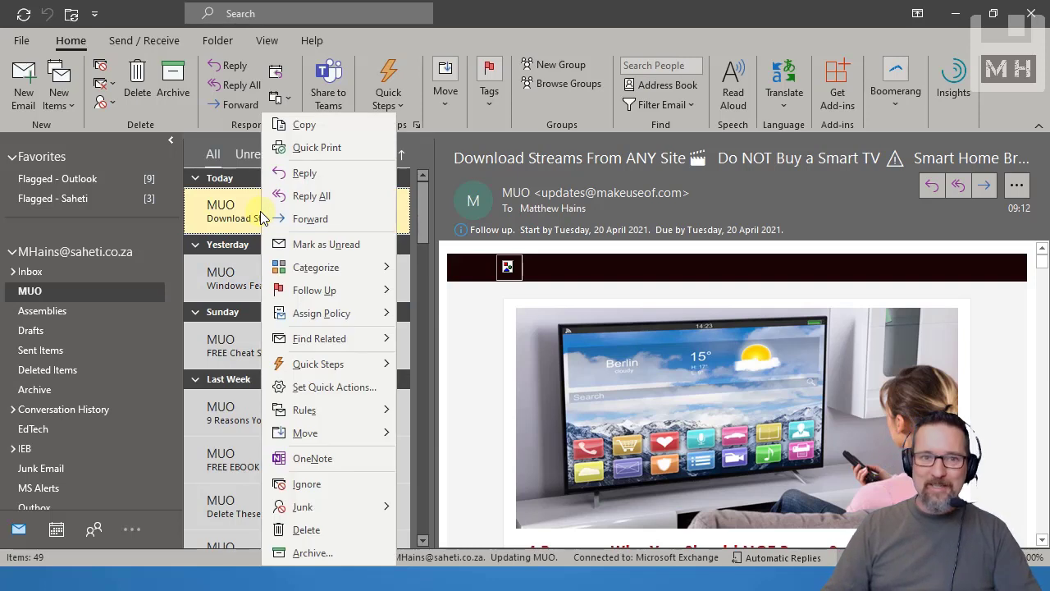
mouse_move(359, 280)
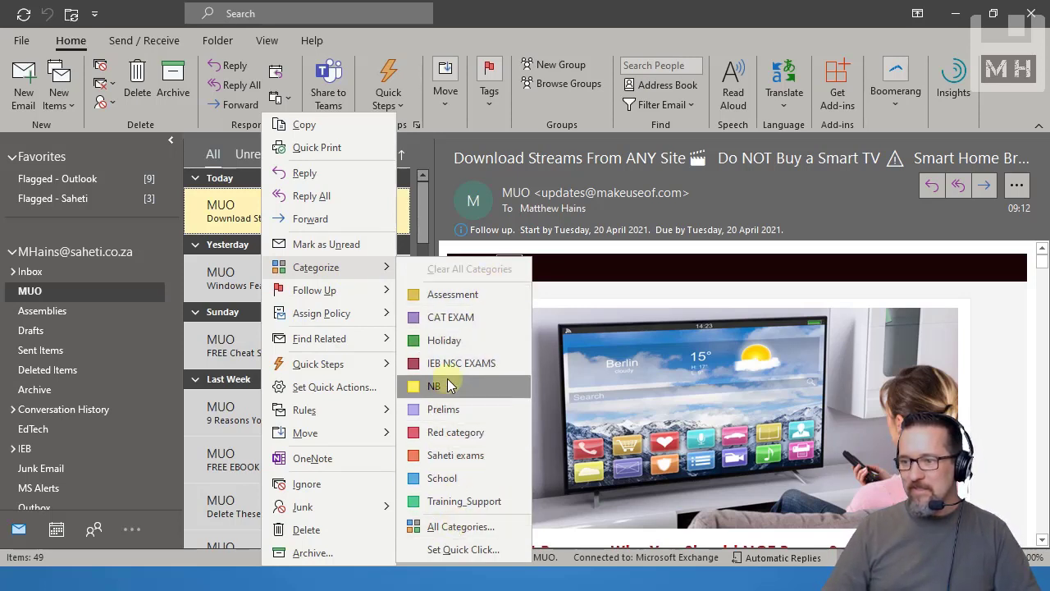
left_click(455, 502)
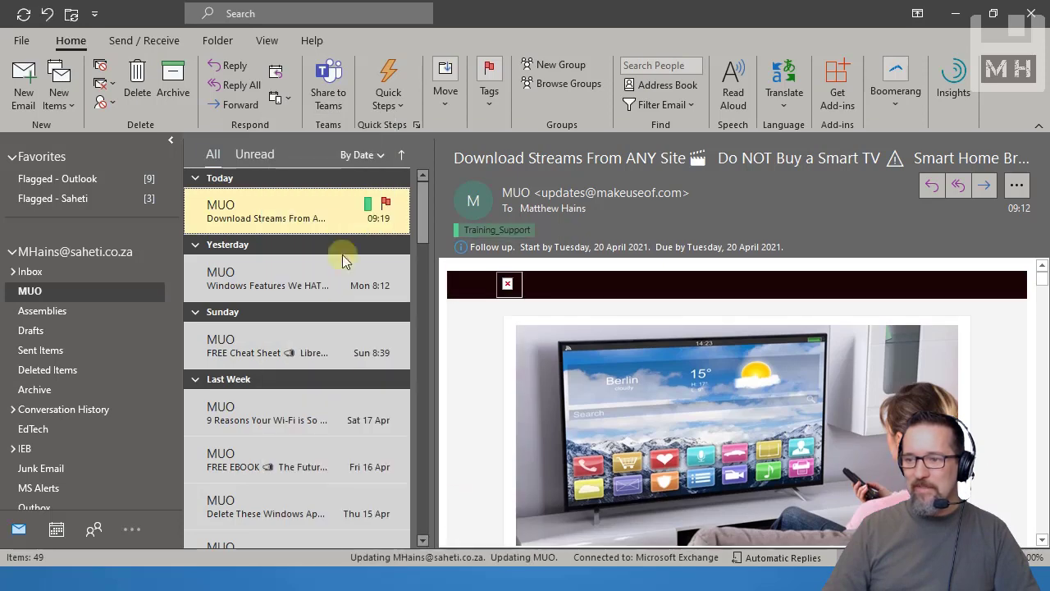
right_click(283, 273)
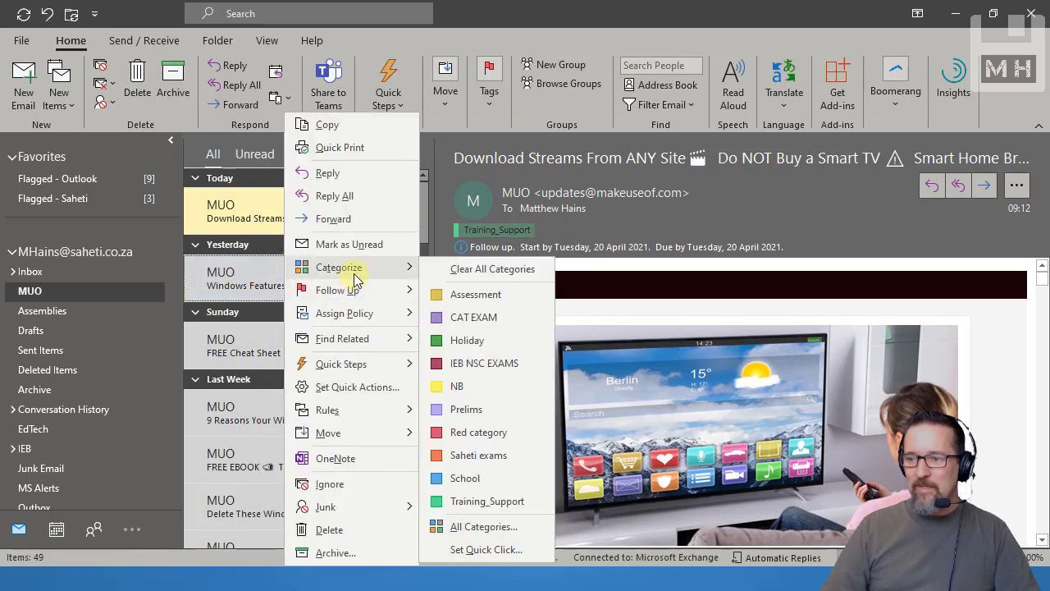
left_click(471, 502)
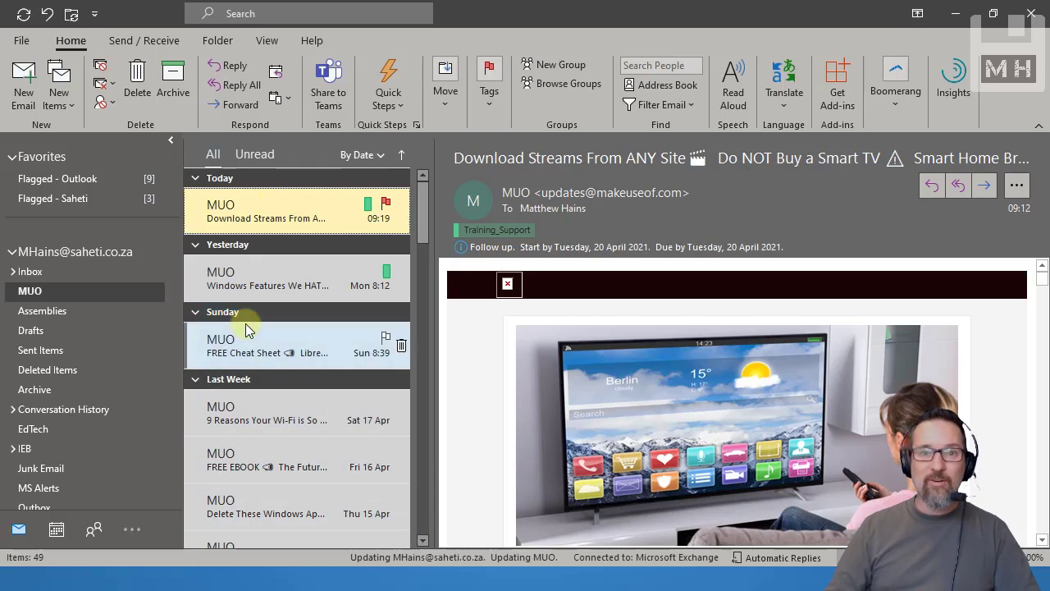
left_click(220, 384)
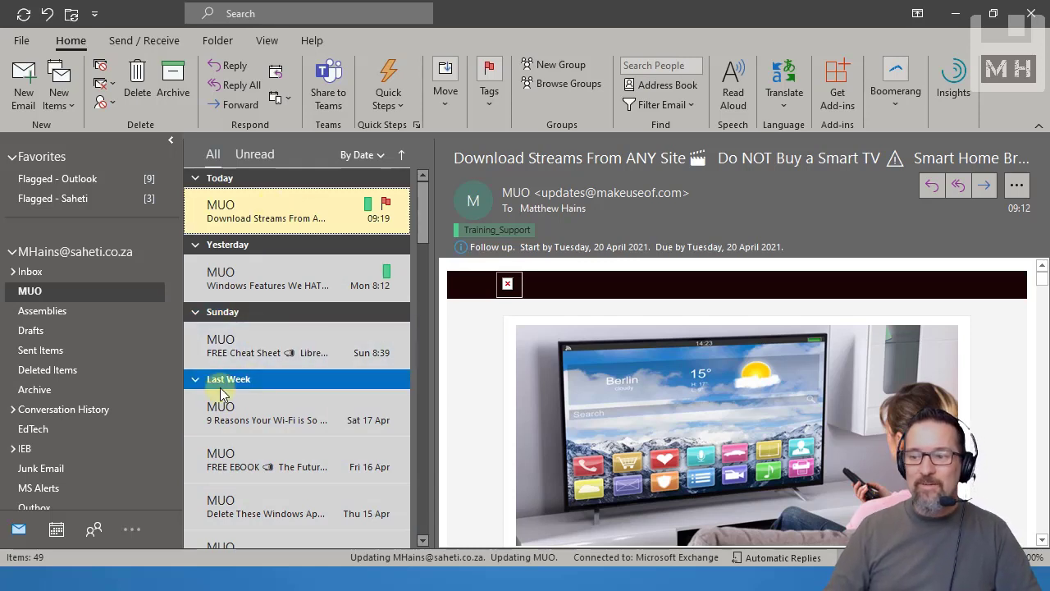
left_click(235, 404)
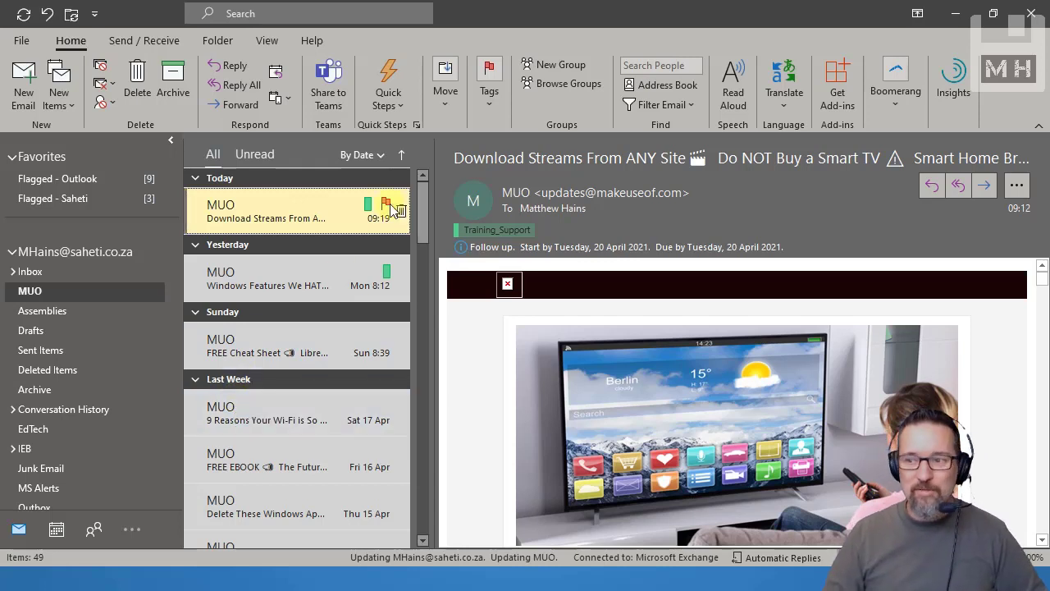
right_click(255, 346)
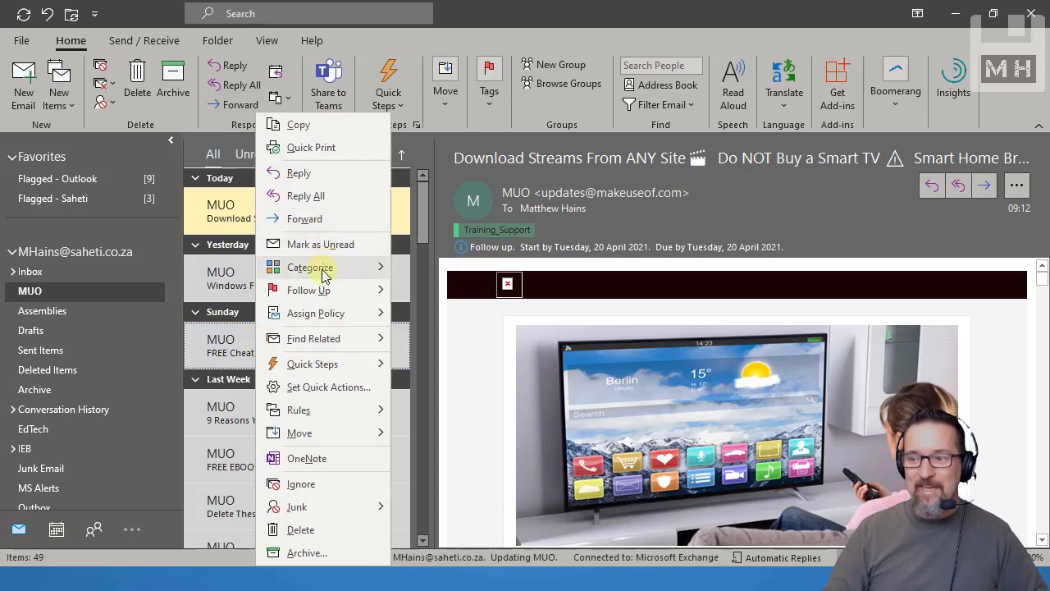
mouse_move(323, 275)
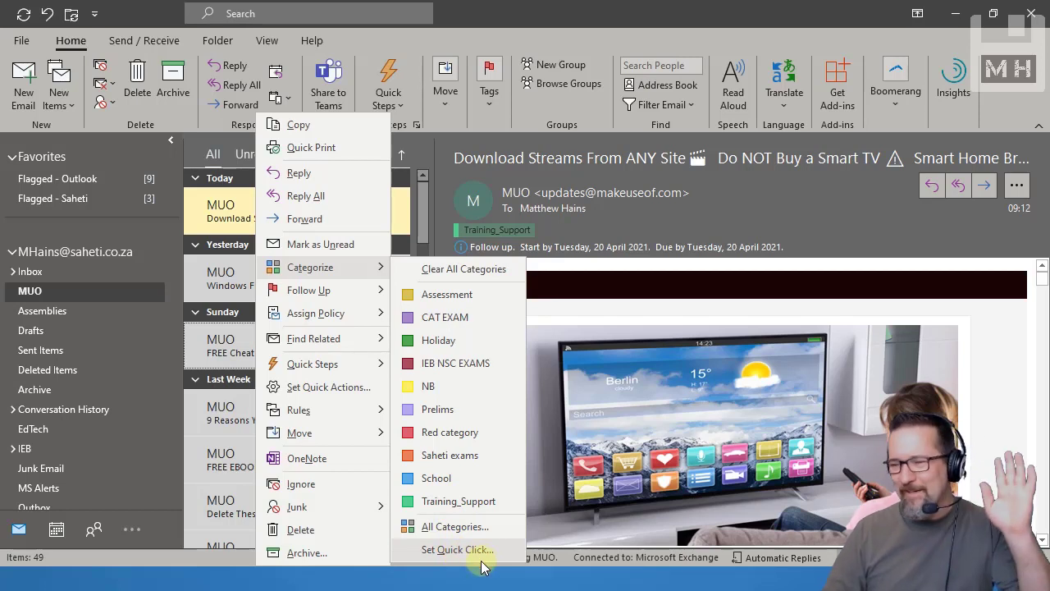
mouse_move(375, 302)
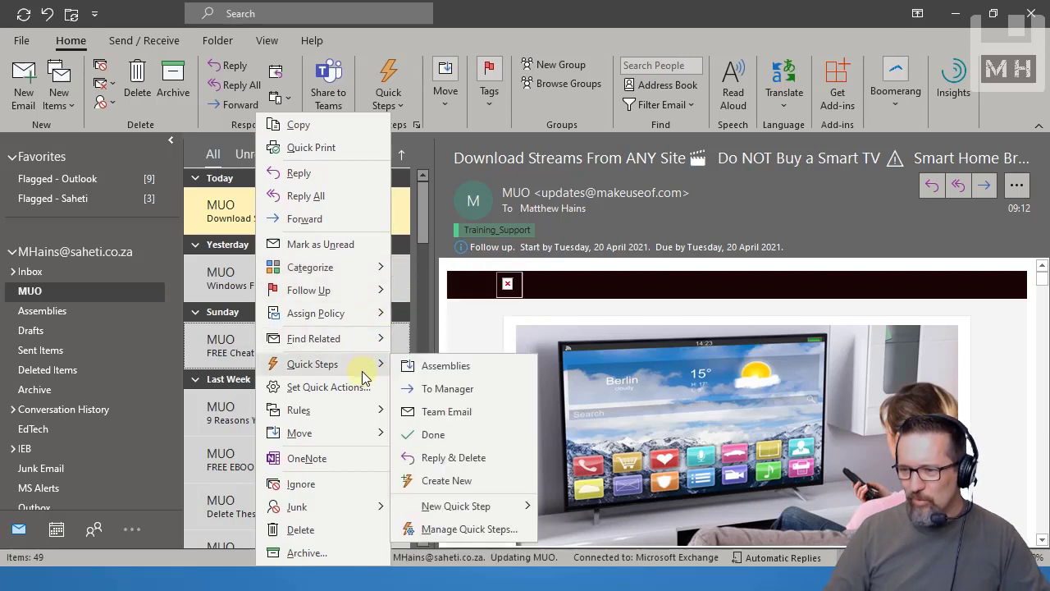
mouse_move(343, 418)
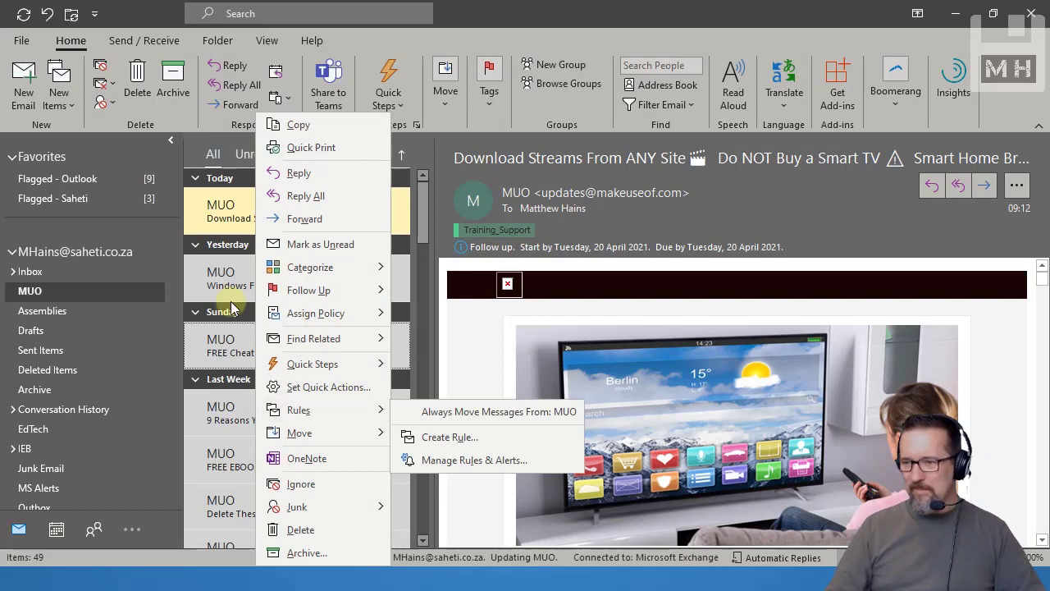
left_click(223, 212)
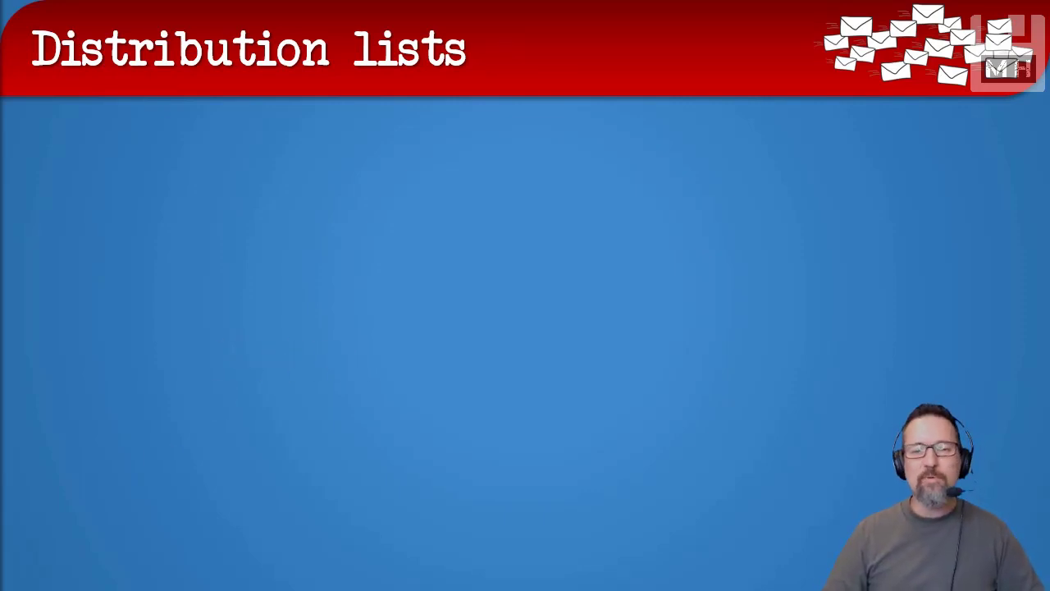
Switch from the slide show to Outlook and open the account's contacts list.
key("super+Tab")
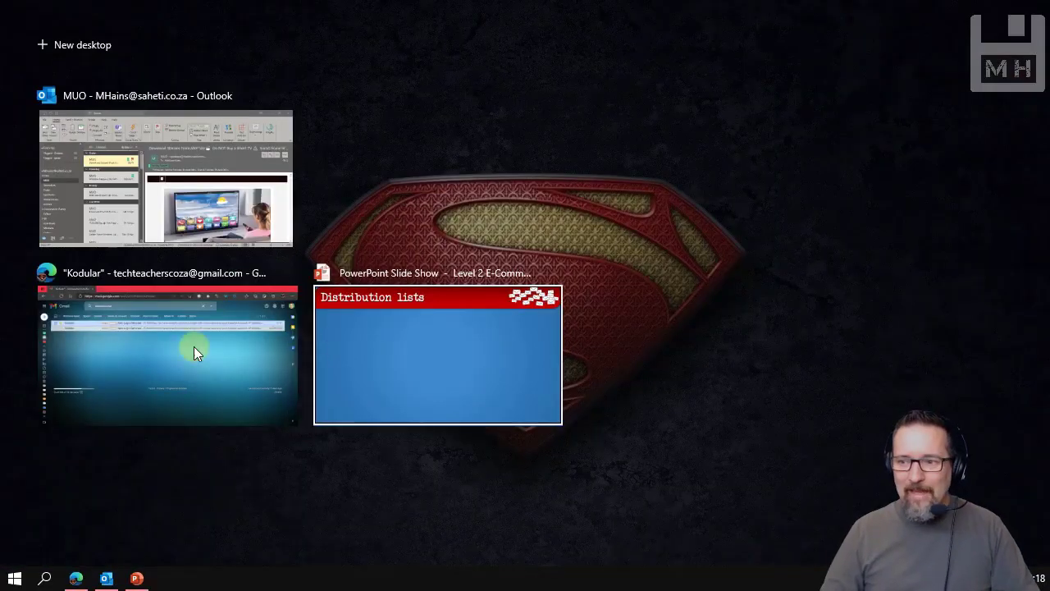
left_click(235, 195)
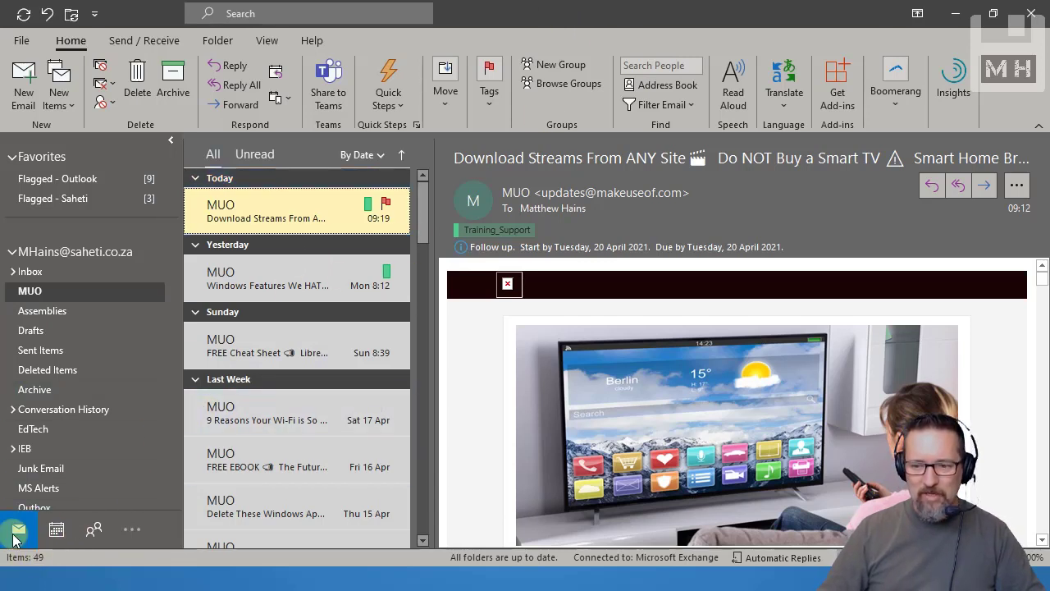
mouse_move(95, 538)
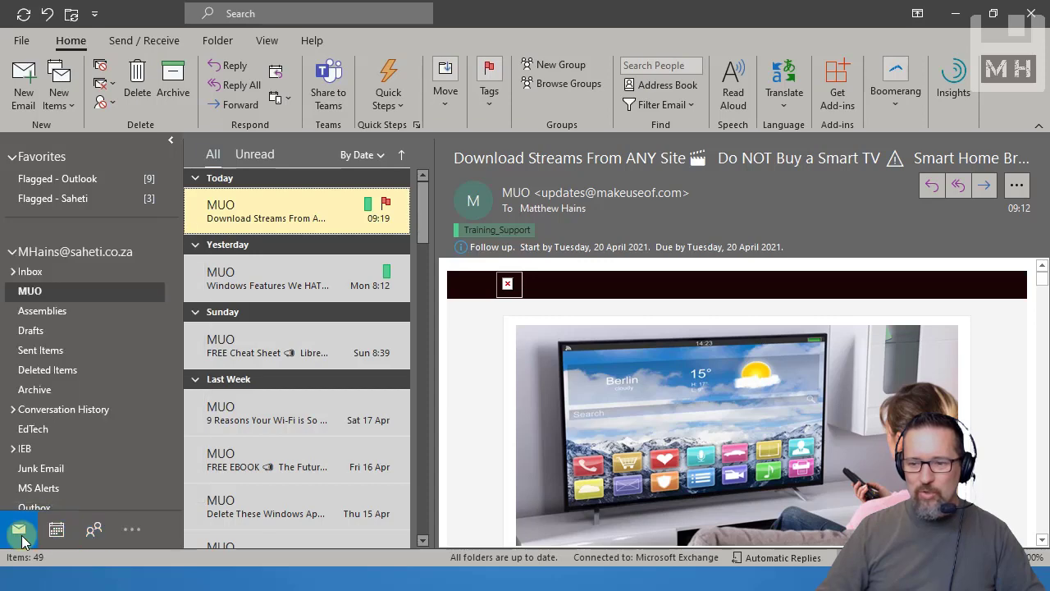
left_click(92, 528)
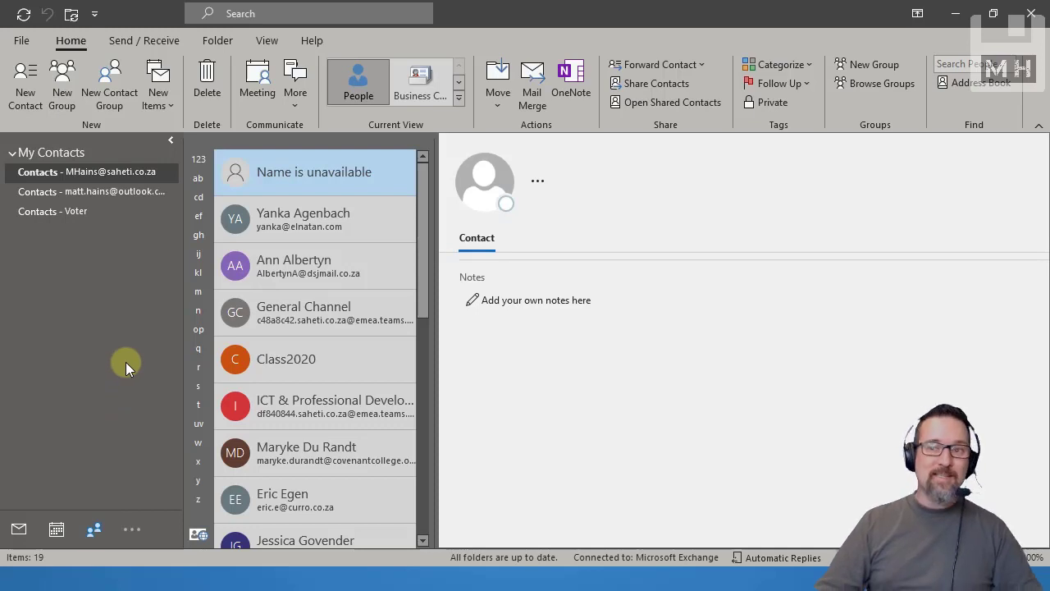
Create a group named Tech Learners with the description "Everything to do with Tech updates".
left_click(62, 89)
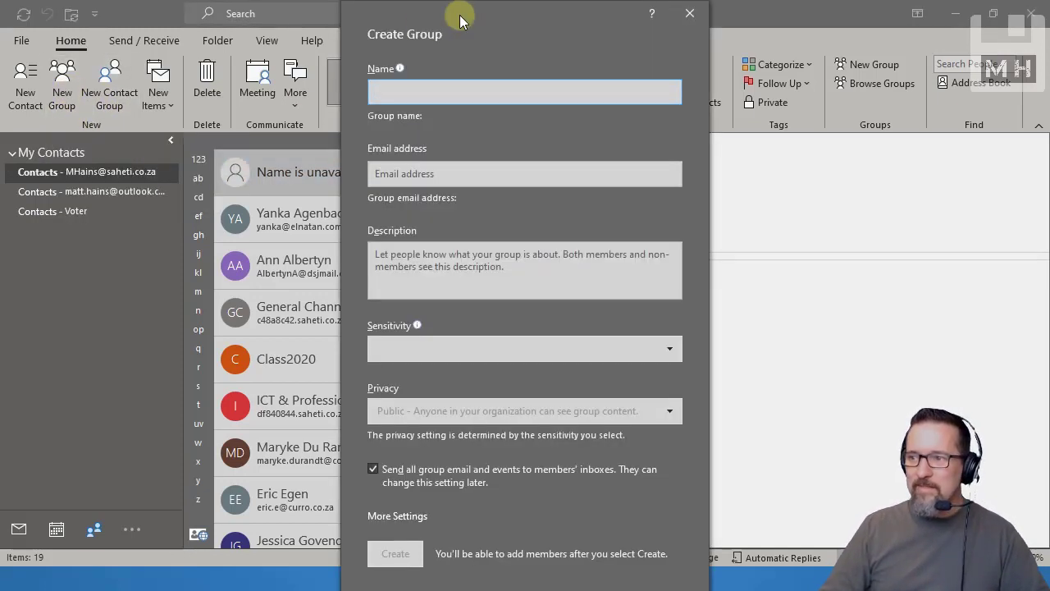
type("T")
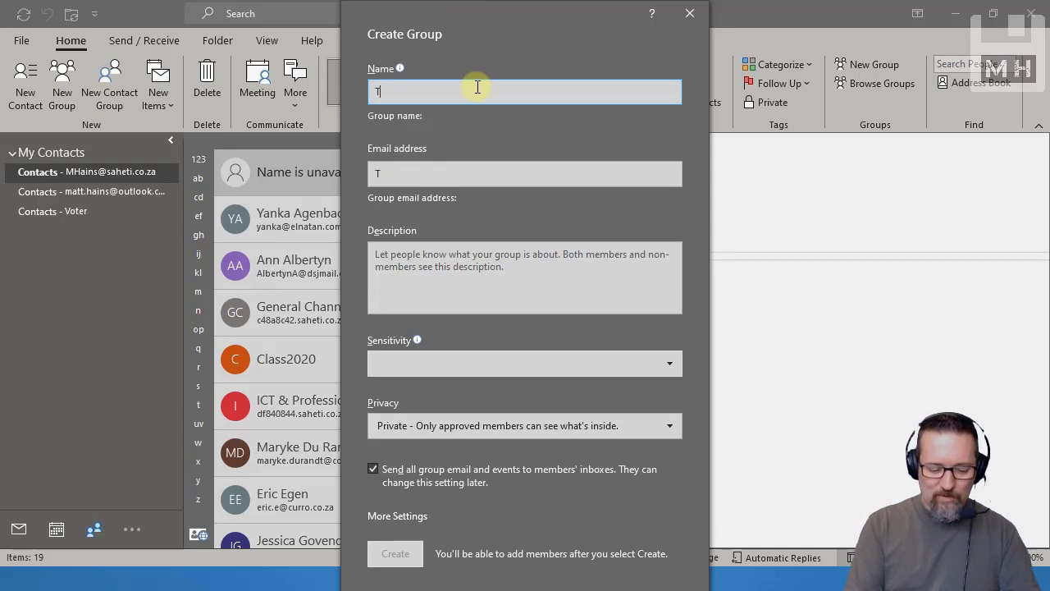
type("ech Lea")
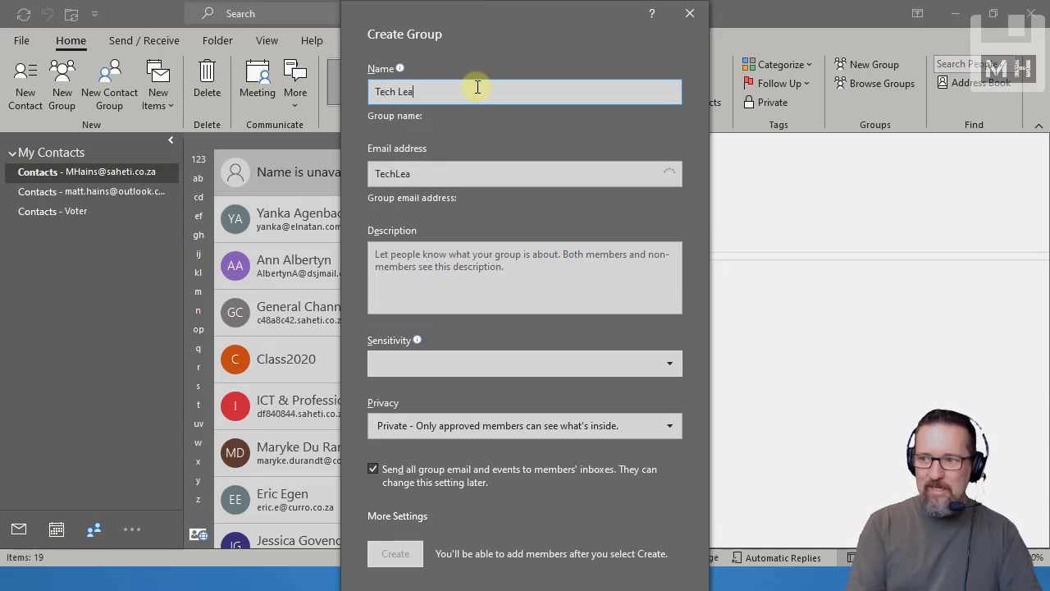
type("rners")
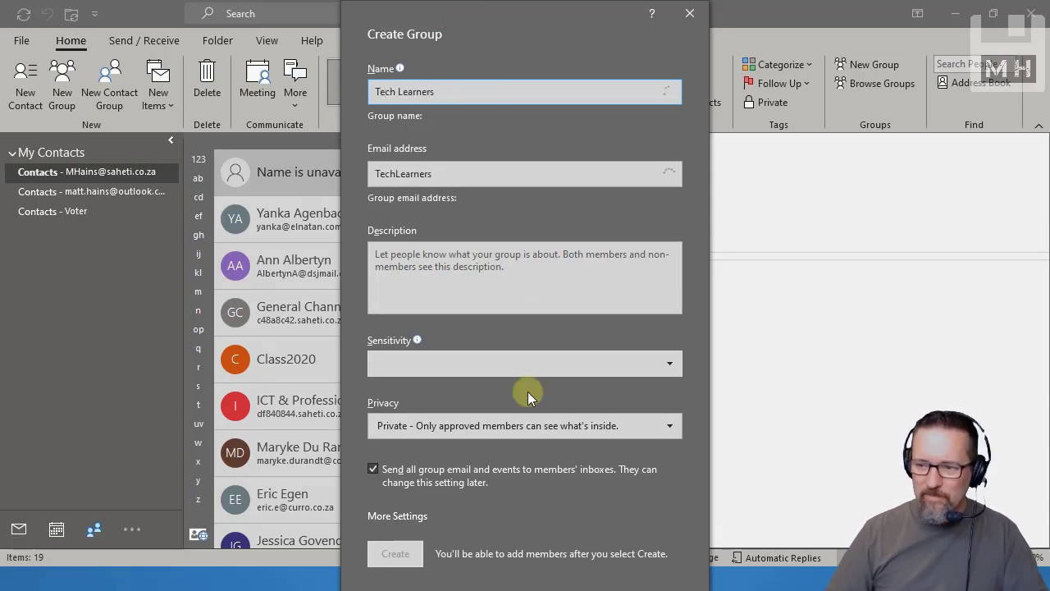
left_click(488, 275)
type("Eve")
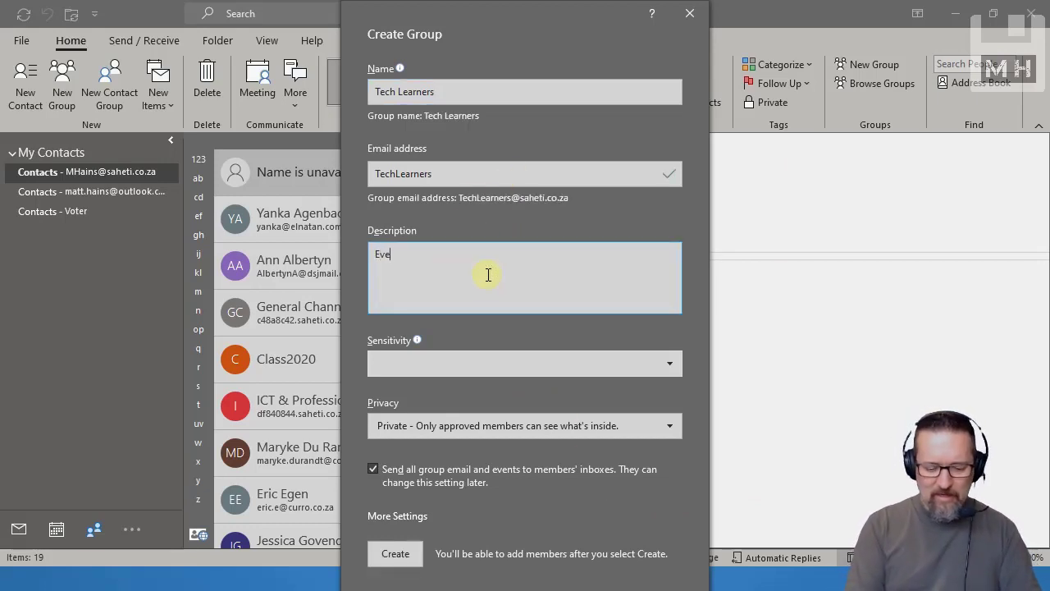
type("rything to d")
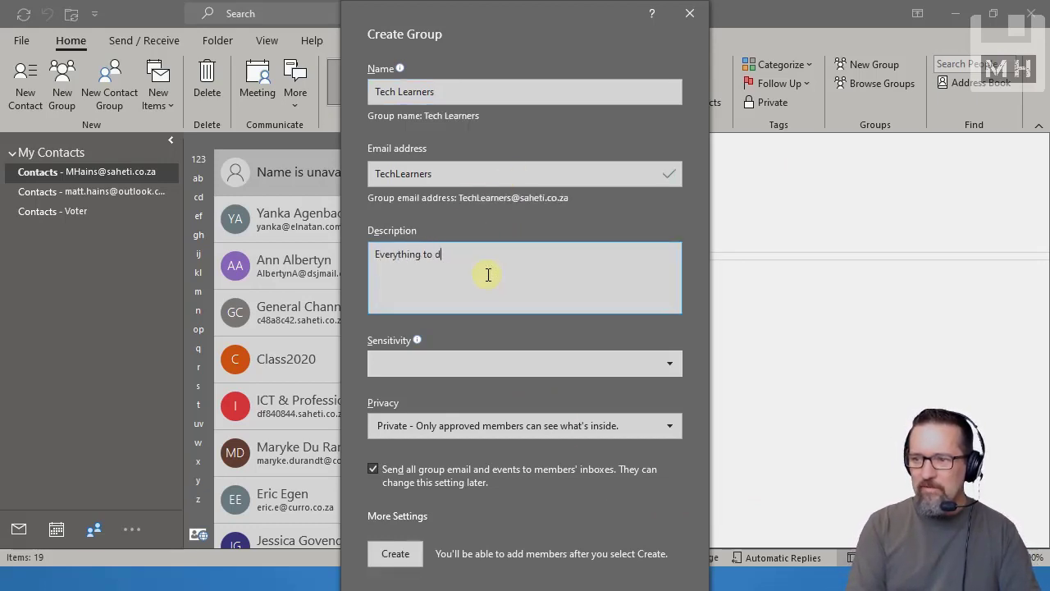
type("o with Tech updates")
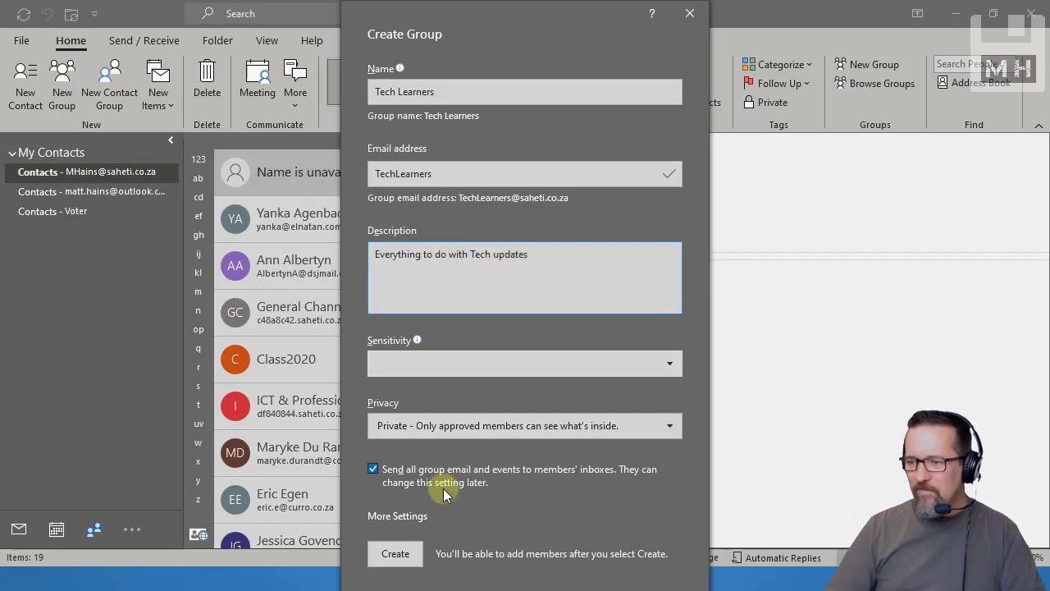
left_click(396, 554)
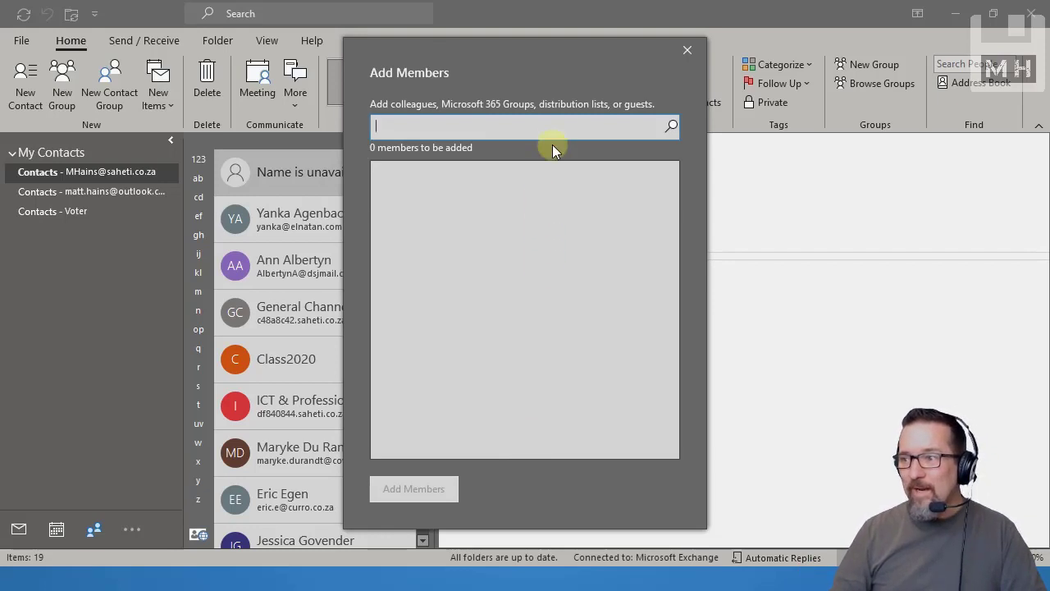
Search for a colleague by first name and select them as a member, close the member dialog, and open the Tech Learners group.
type("justin")
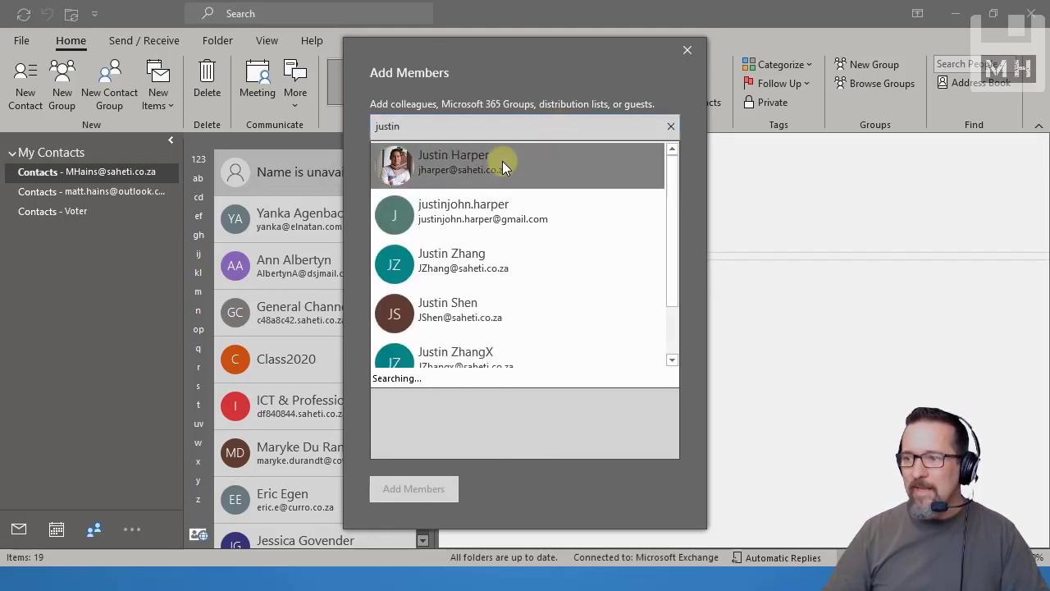
left_click(502, 160)
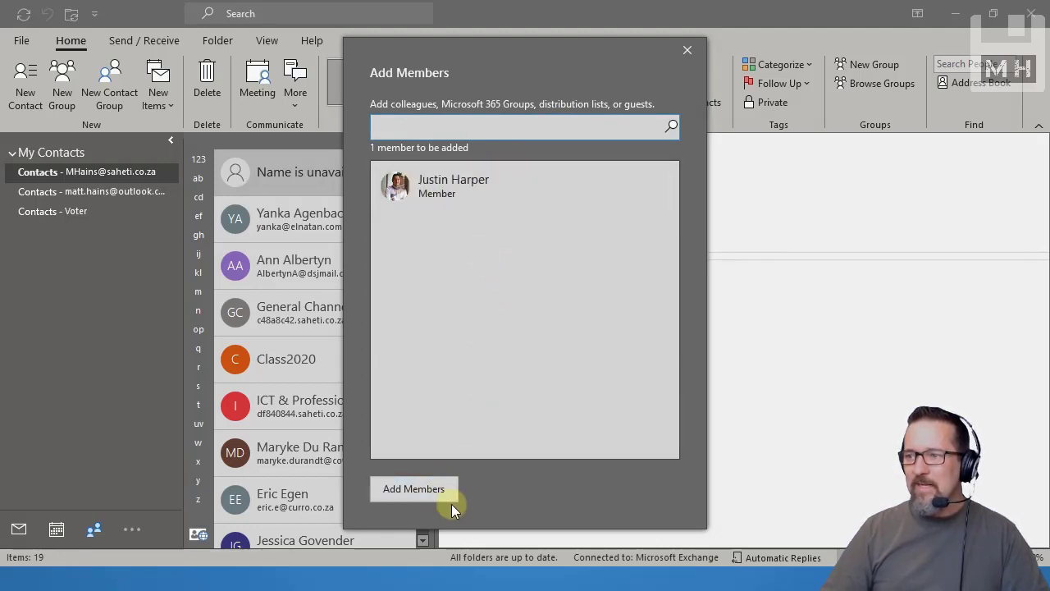
left_click(686, 51)
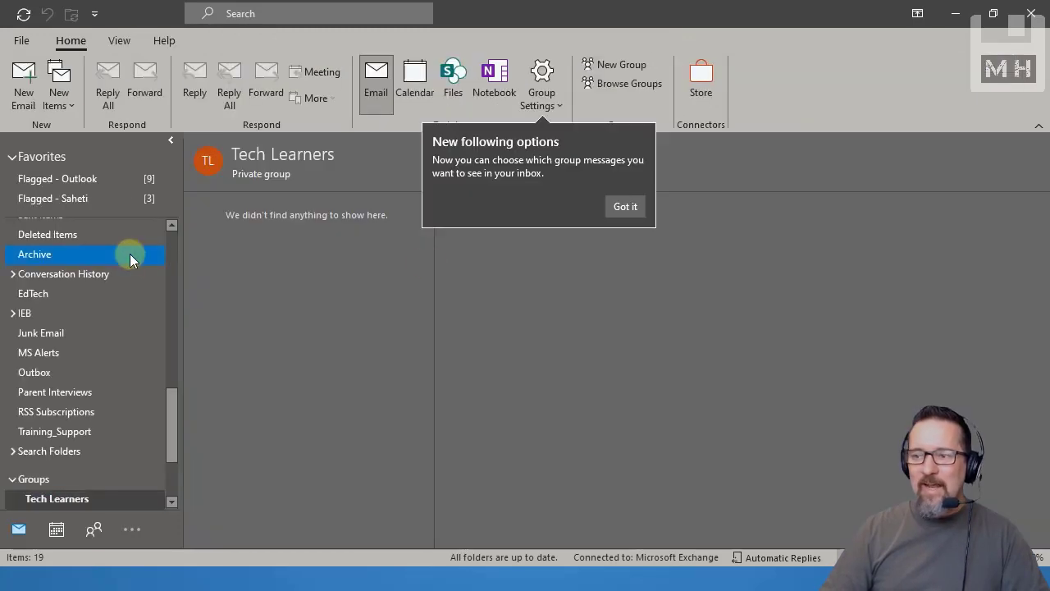
left_click(632, 209)
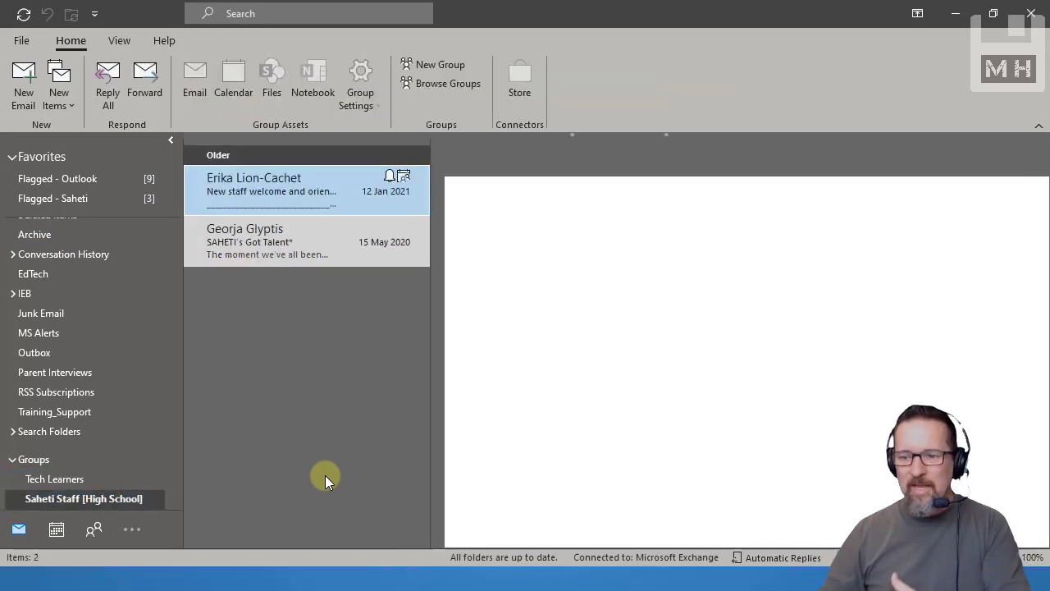
left_click(76, 479)
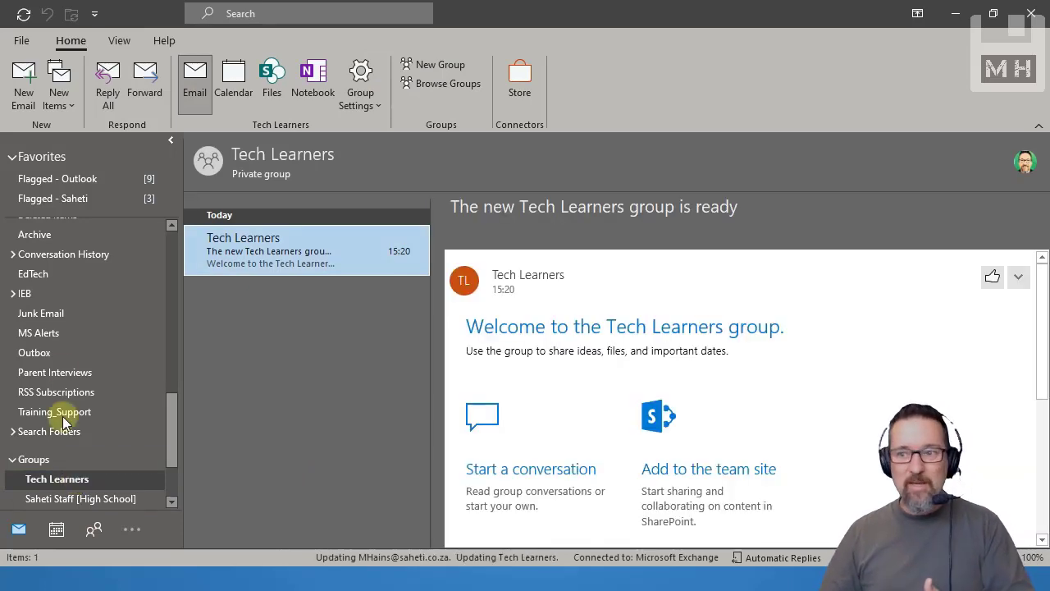
Start a new email, re-enter the Tech Learners group as its recipient from the suggestions, and discard the message without saving.
left_click(18, 73)
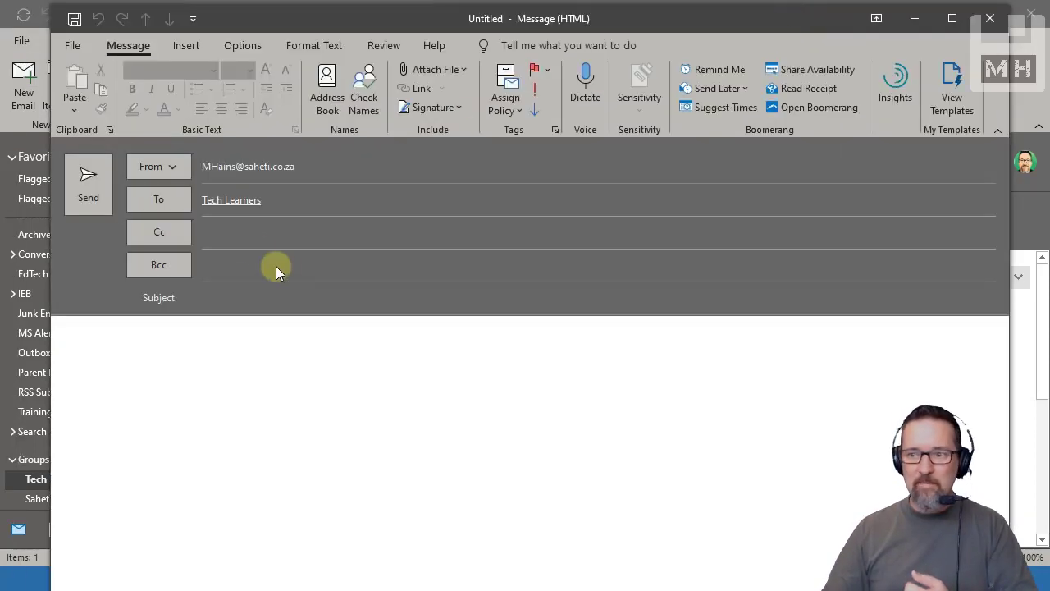
left_click(284, 200)
left_click_drag(285, 200, 194, 199)
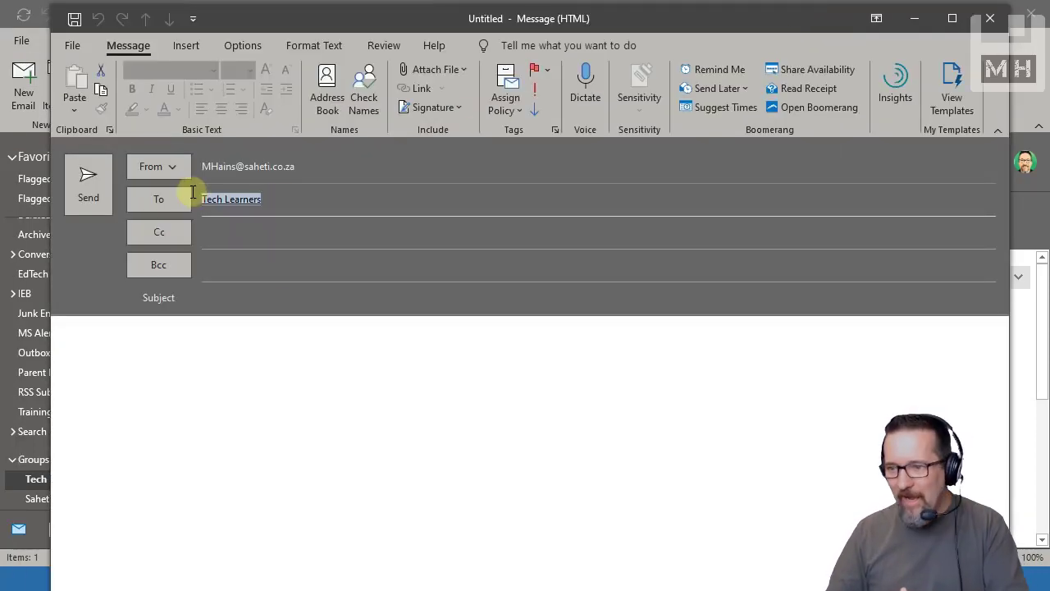
key("BackSpace")
type("tech")
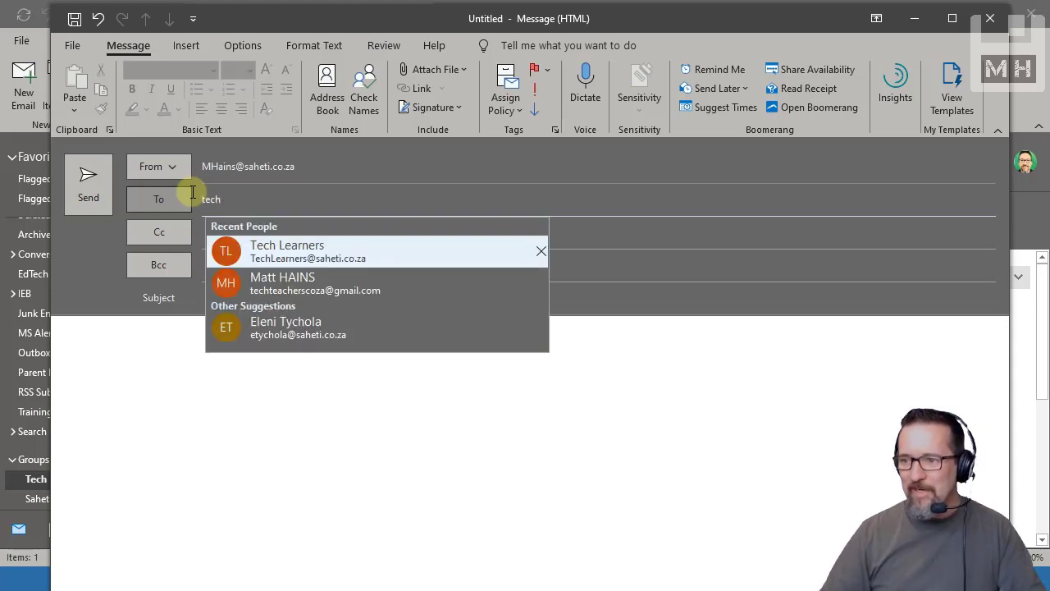
left_click(368, 254)
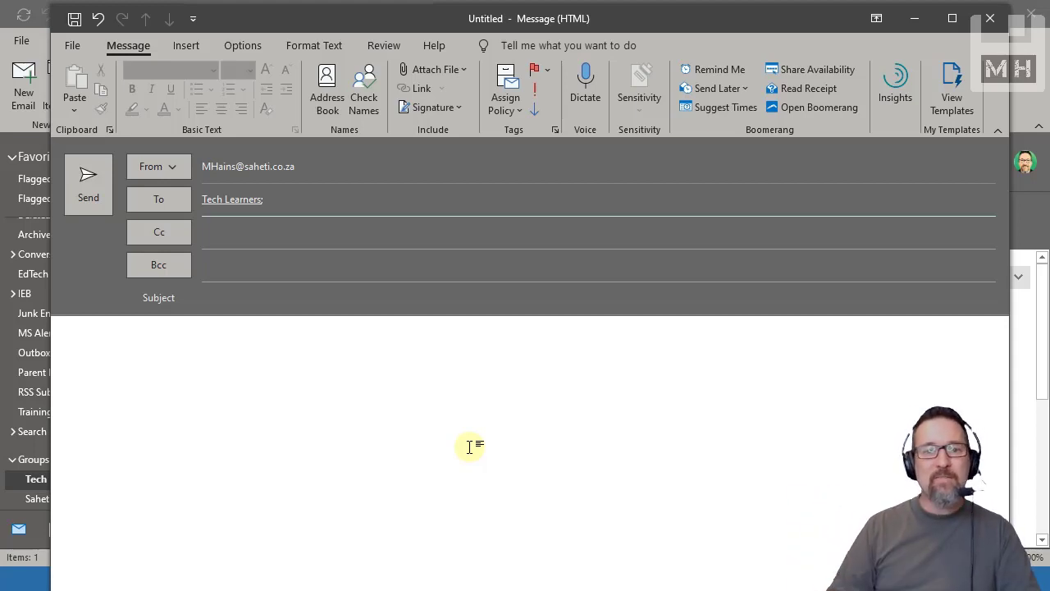
left_click(990, 18)
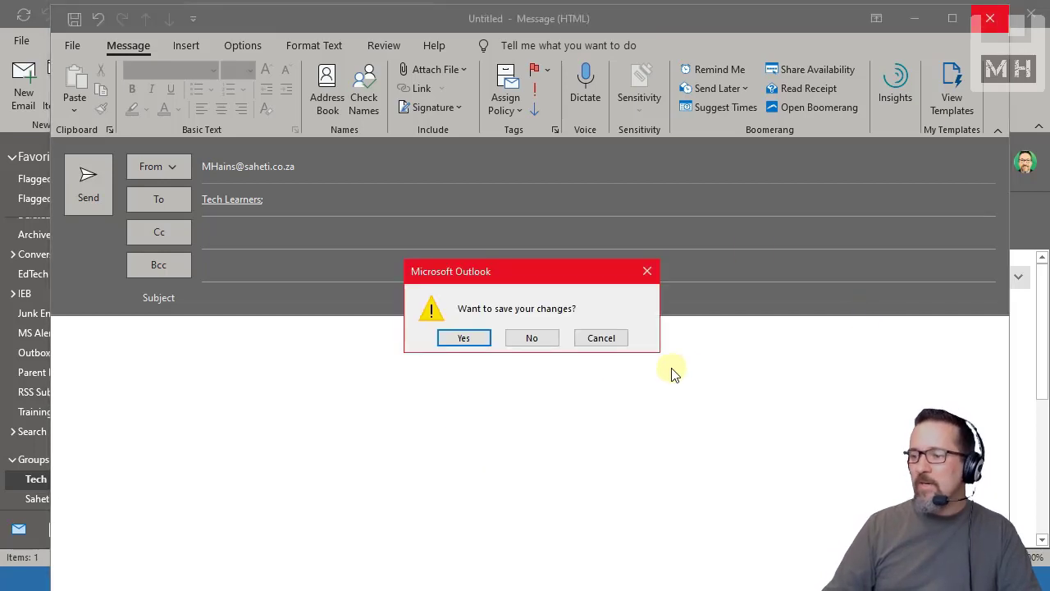
left_click(541, 343)
Open the MUO folder to view its messages, and return to the contacts list.
scroll(93, 290, "up", 3)
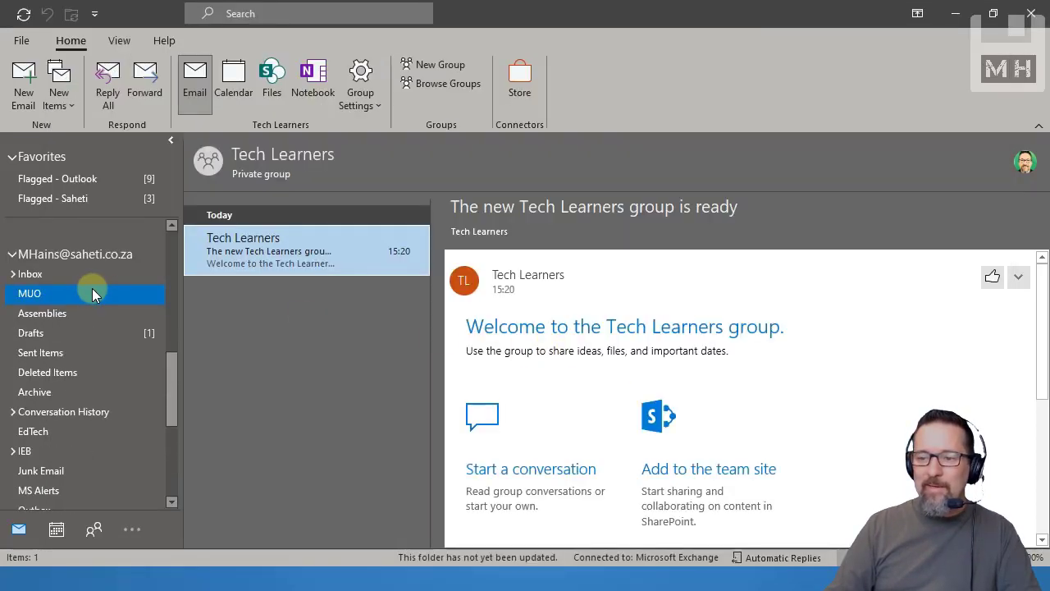
scroll(92, 292, "up", 2)
scroll(94, 284, "down", 1)
left_click(54, 340)
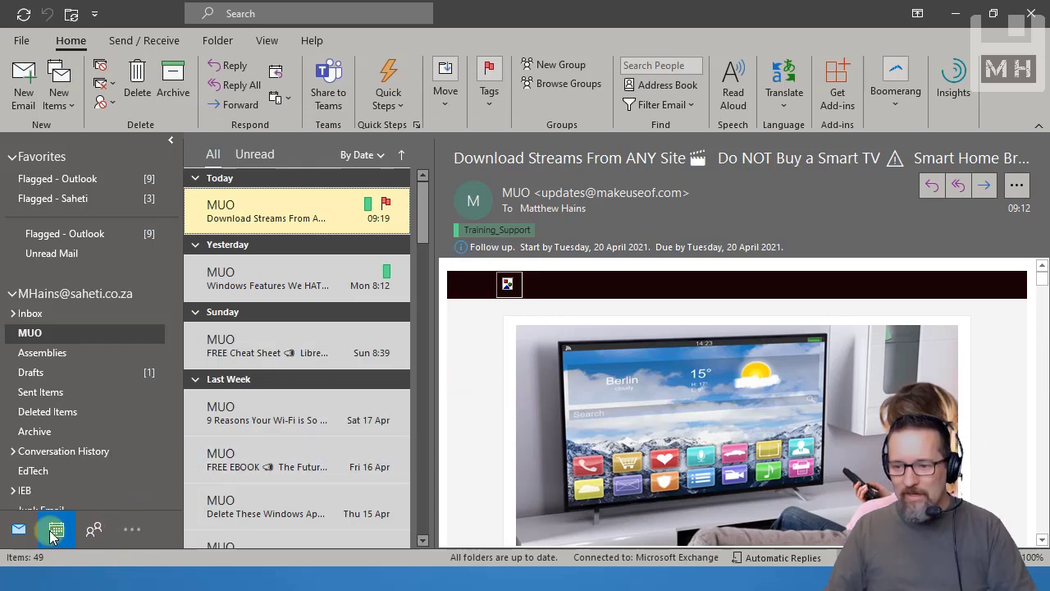
left_click(95, 533)
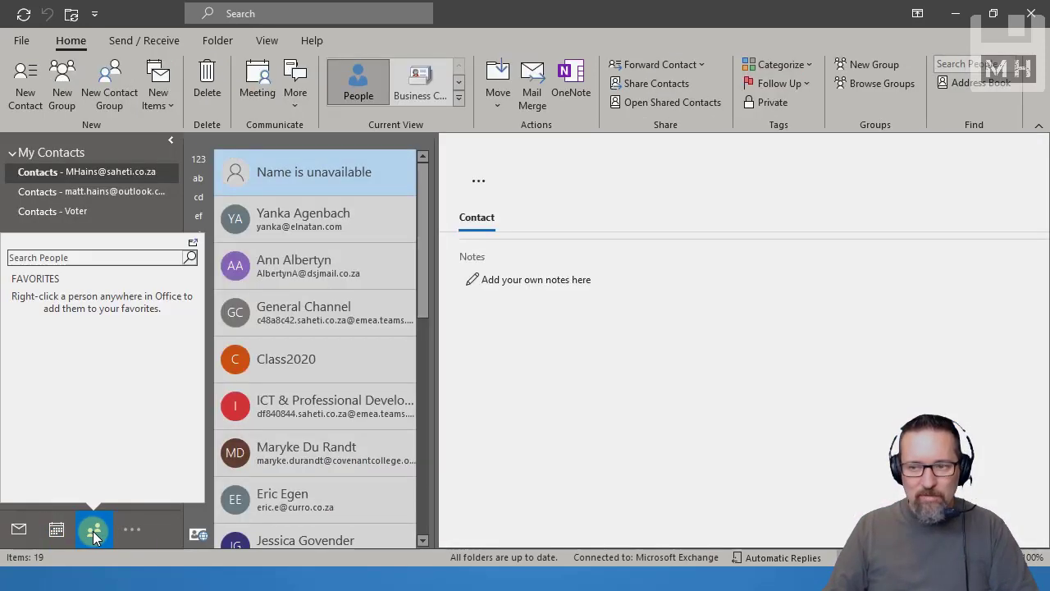